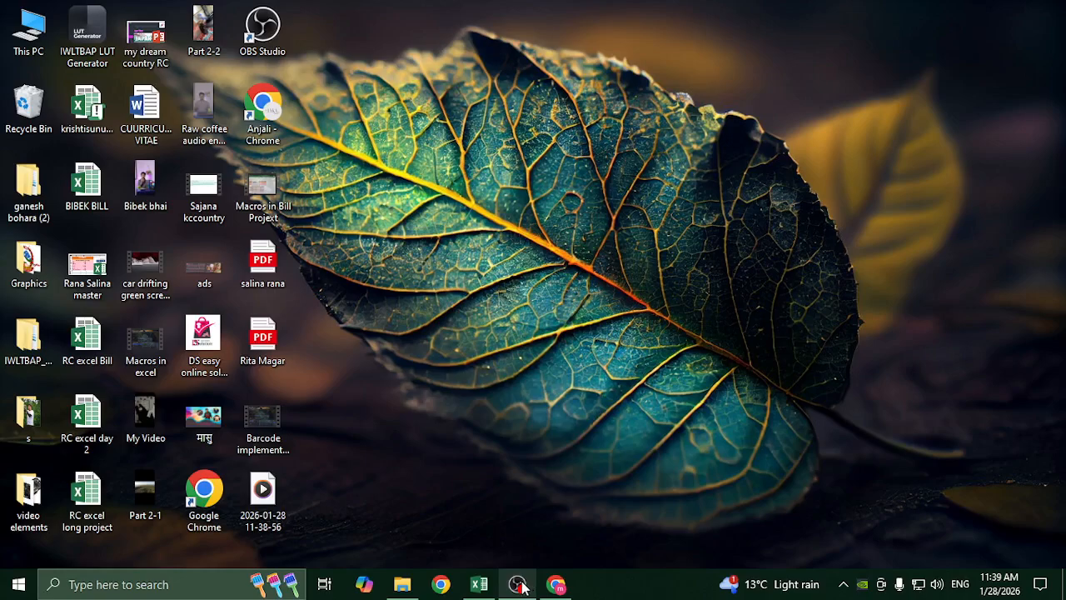
Close the open Chrome window and restart Chrome with a profile
mouse_move(522, 588)
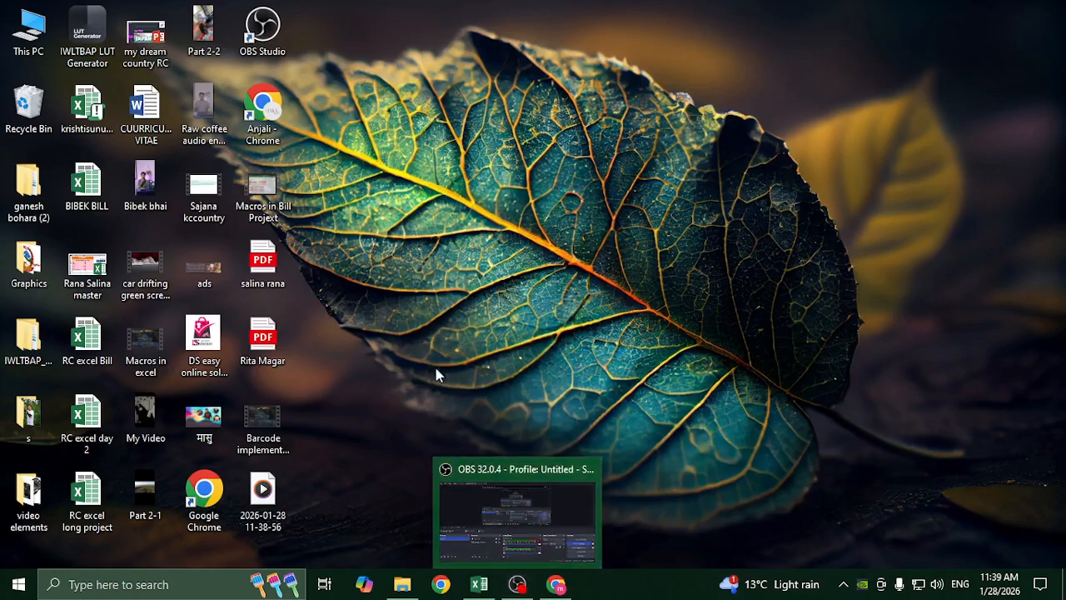
left_click(556, 584)
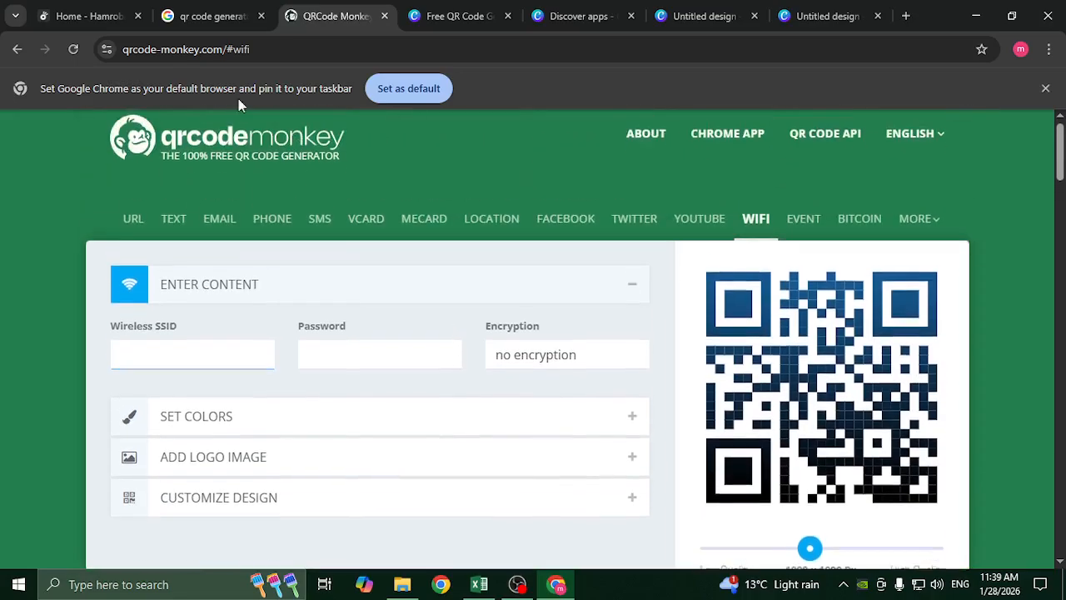
left_click(281, 47)
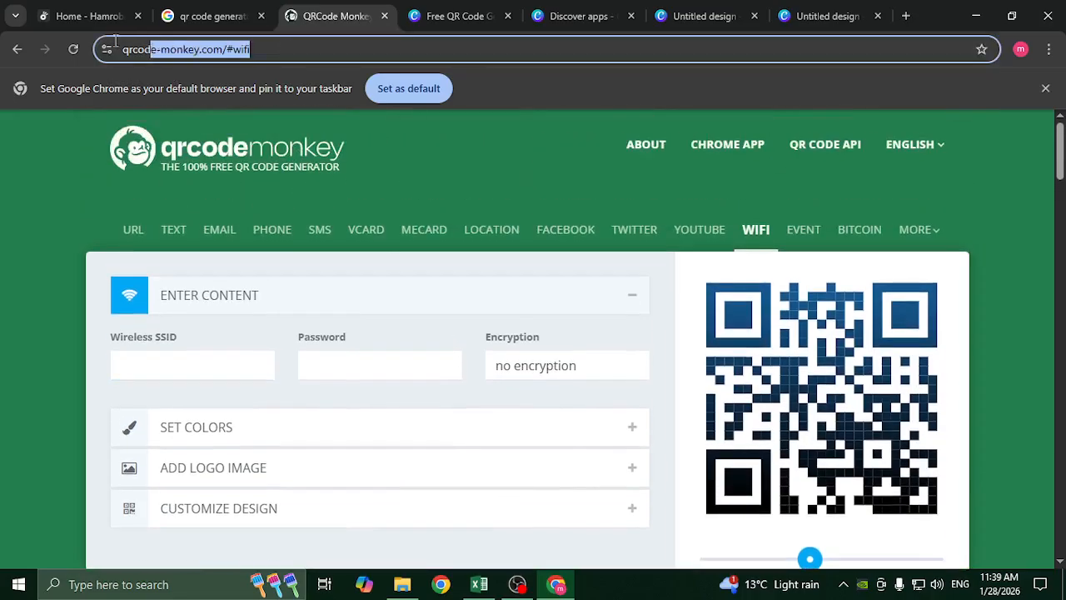
left_click(1048, 18)
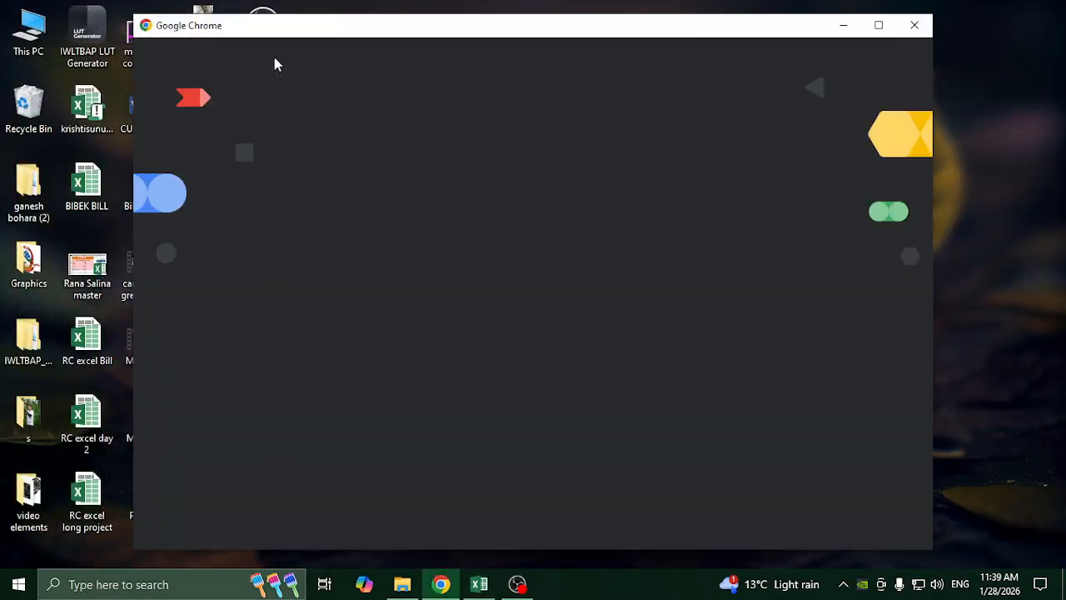
left_click(410, 354)
Search the web for "qr monkey generator"
left_click(218, 56)
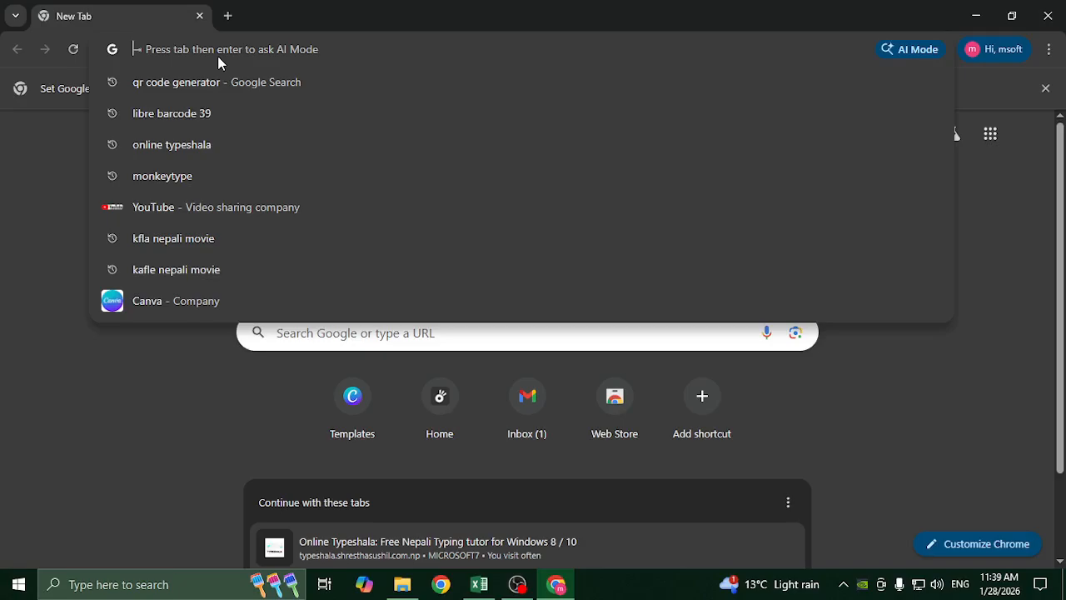
type("qr mo")
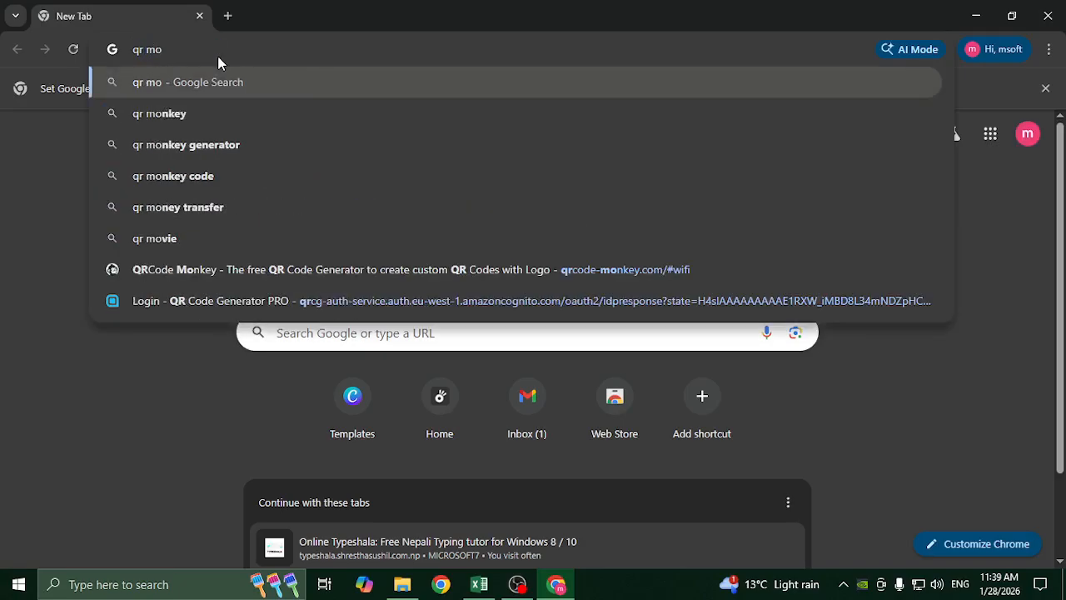
key("Down")
key("Down")
key("Return")
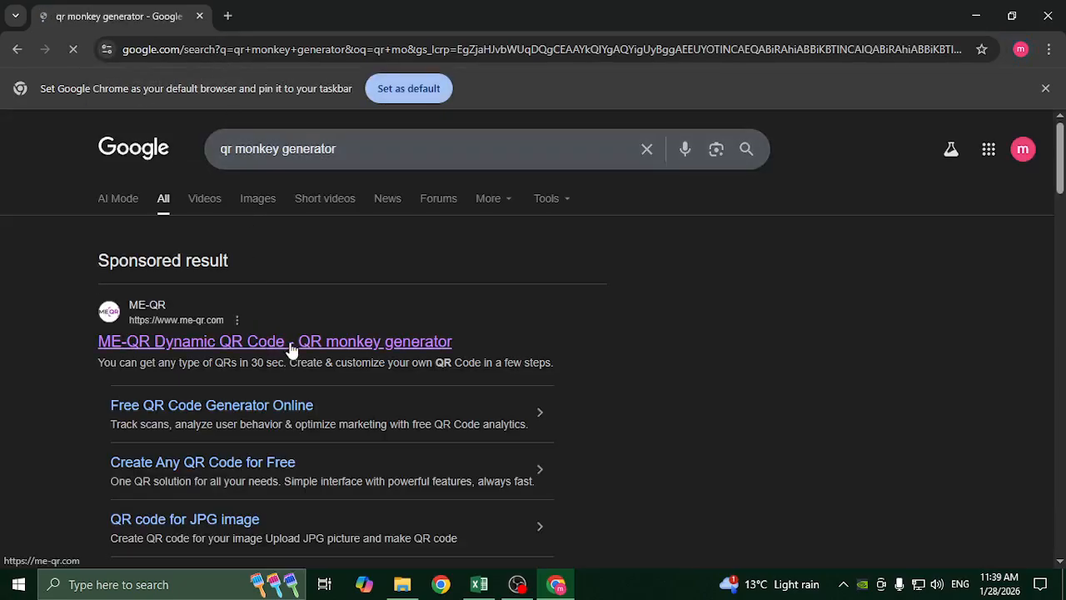
Open the sponsored ME-QR result, skim its page and return to the search results
left_click(374, 333)
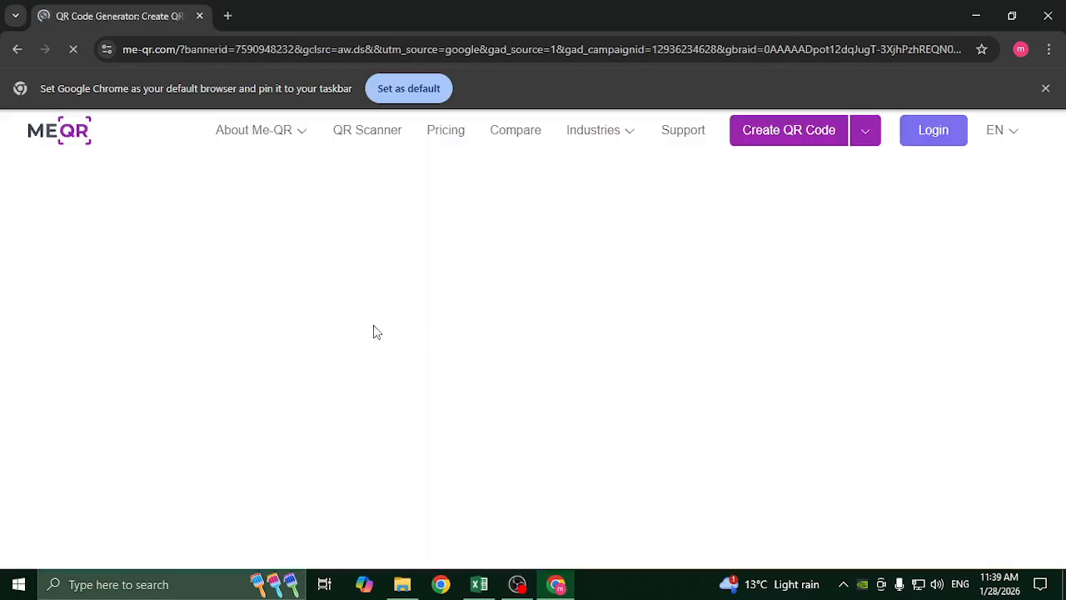
scroll(564, 379, "down", 3)
scroll(565, 382, "down", 3)
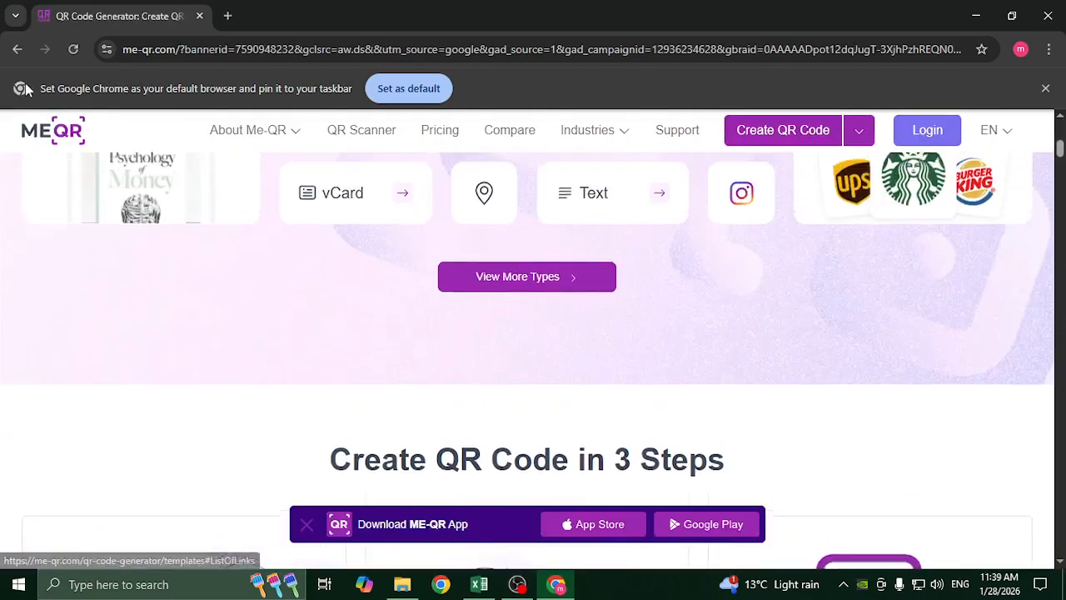
key("alt+Left")
Open the monkeyqrcode.com result, look over its QR types and design options, and go back to the new tab page
scroll(325, 448, "down", 4)
scroll(346, 450, "down", 10)
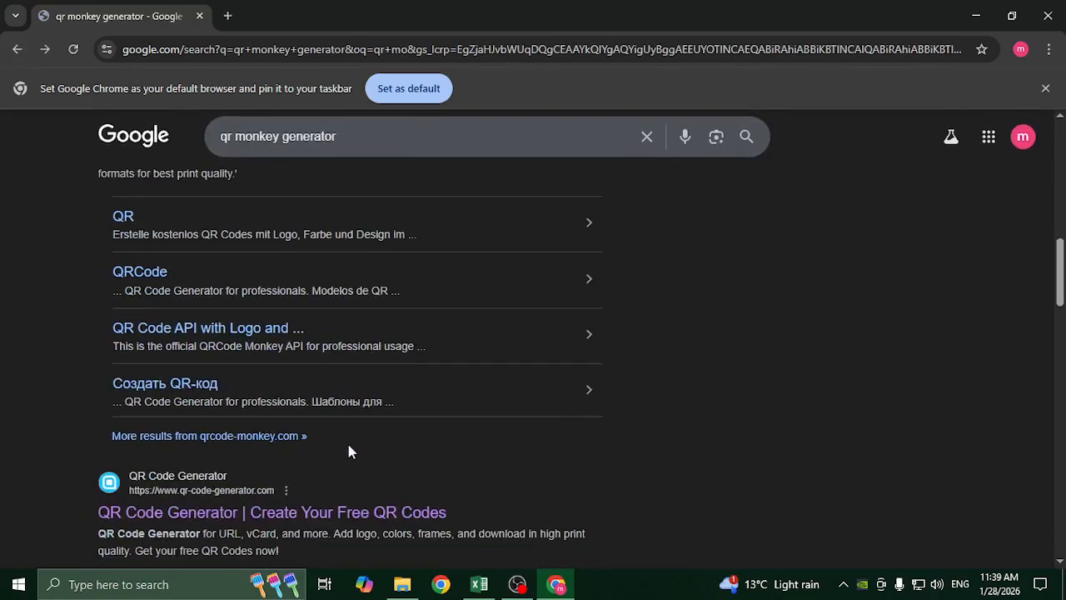
scroll(350, 454, "down", 5)
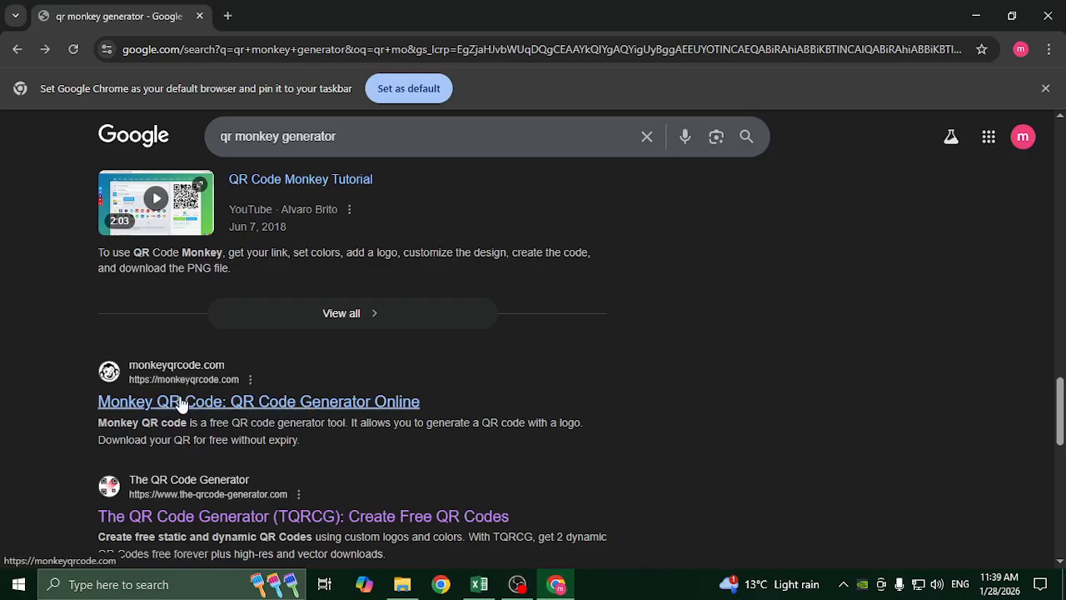
left_click(182, 404)
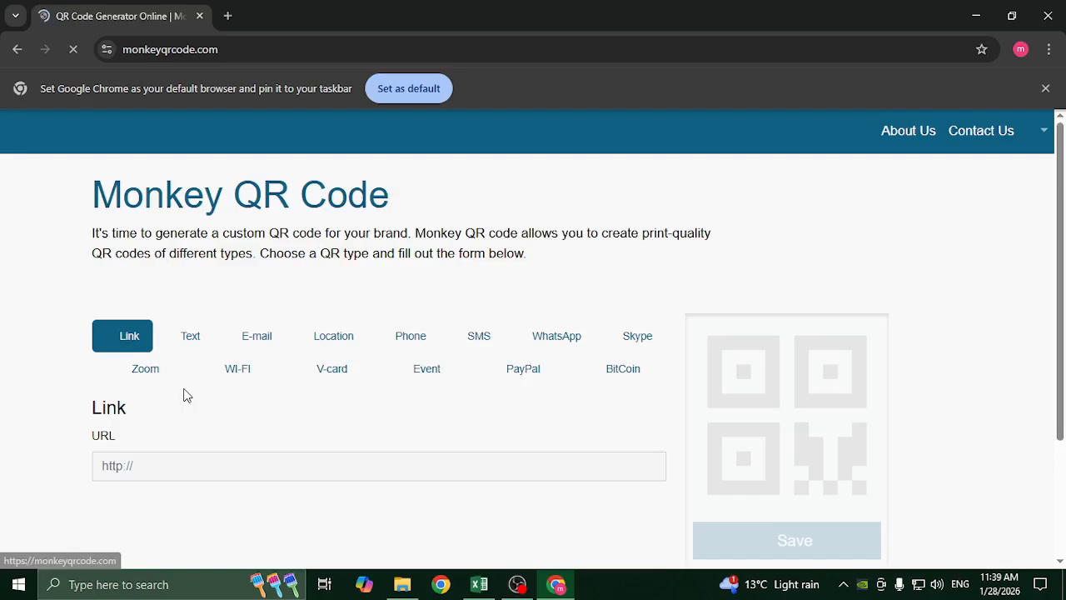
scroll(460, 354, "down", 6)
scroll(579, 381, "down", 4)
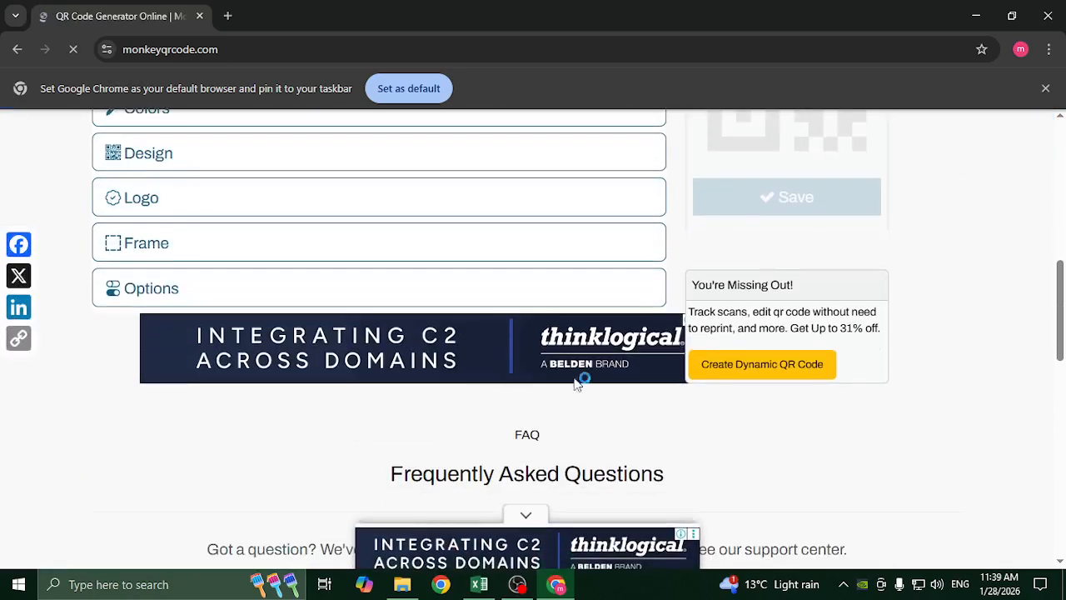
scroll(933, 353, "up", 7)
scroll(925, 364, "down", 7)
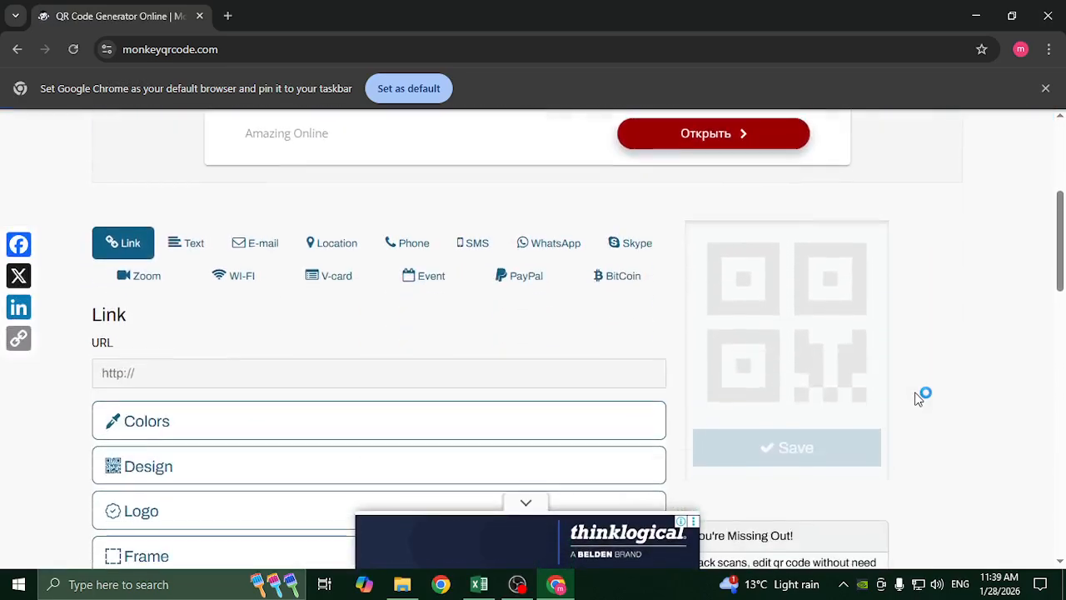
left_click(17, 48)
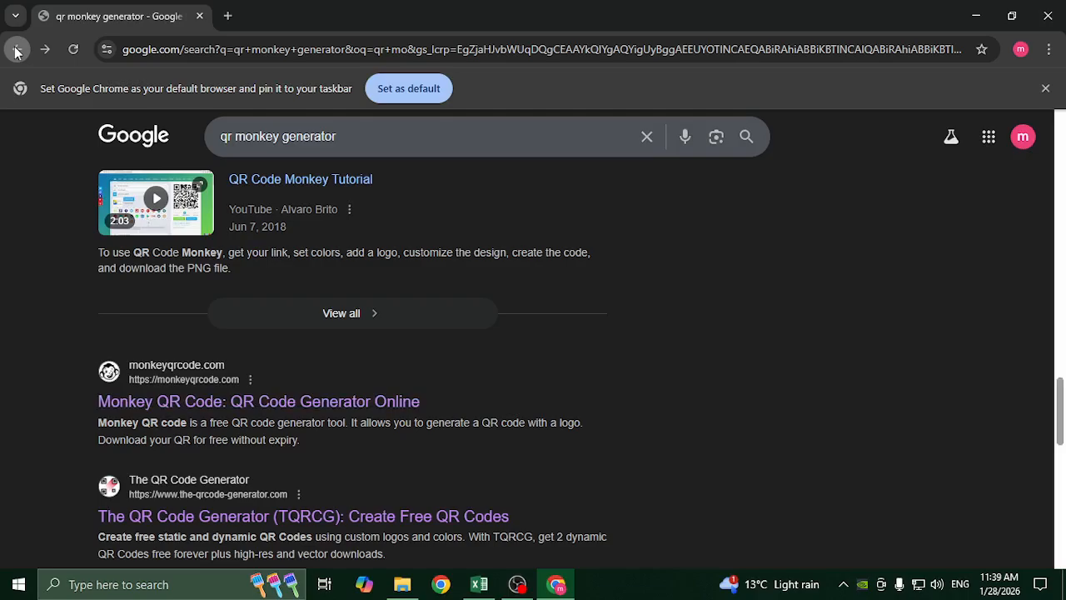
left_click(17, 49)
Search the web for "free qr code generator" and look through the results
left_click(142, 44)
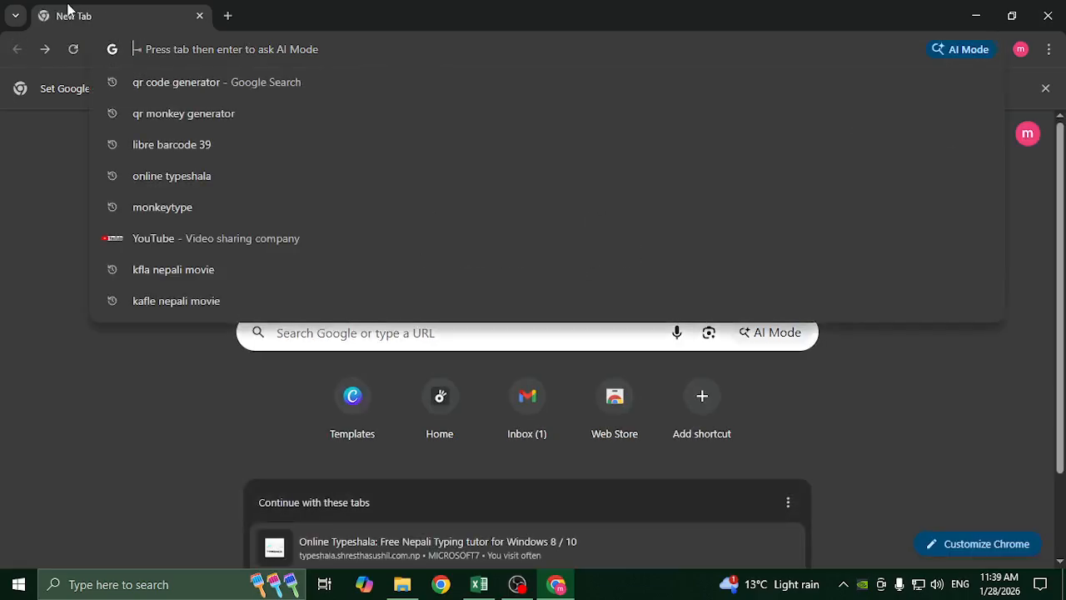
type("free qr code generator")
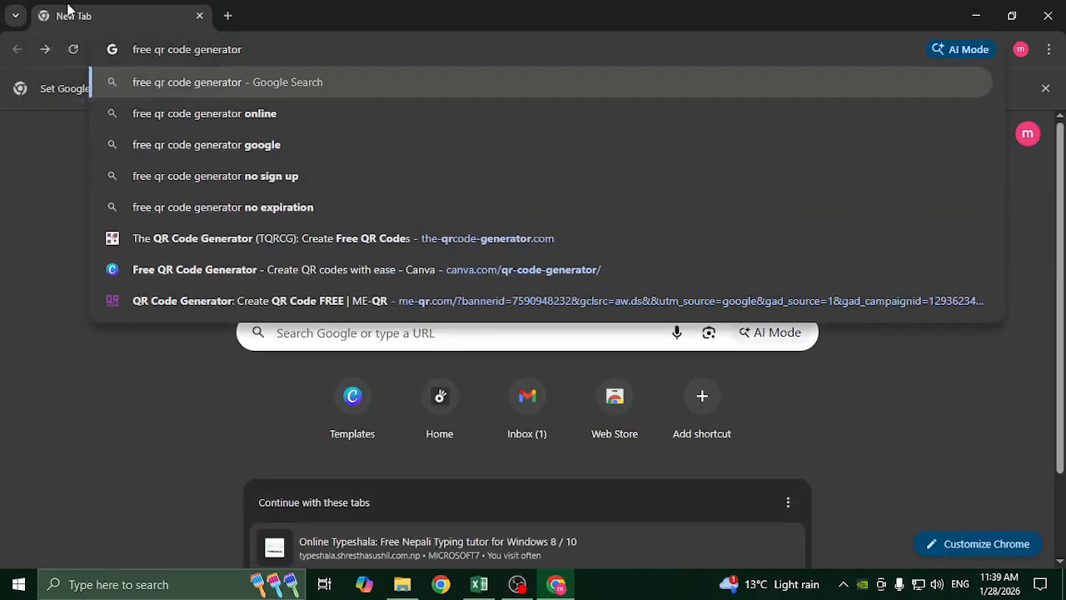
key("Return")
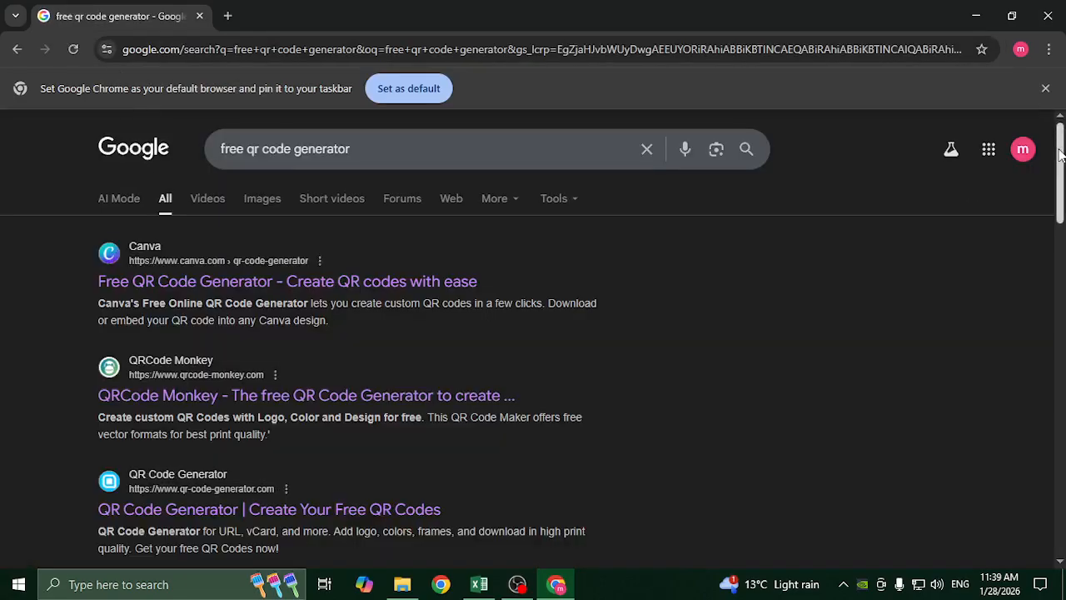
left_click_drag(1061, 179, 1063, 218)
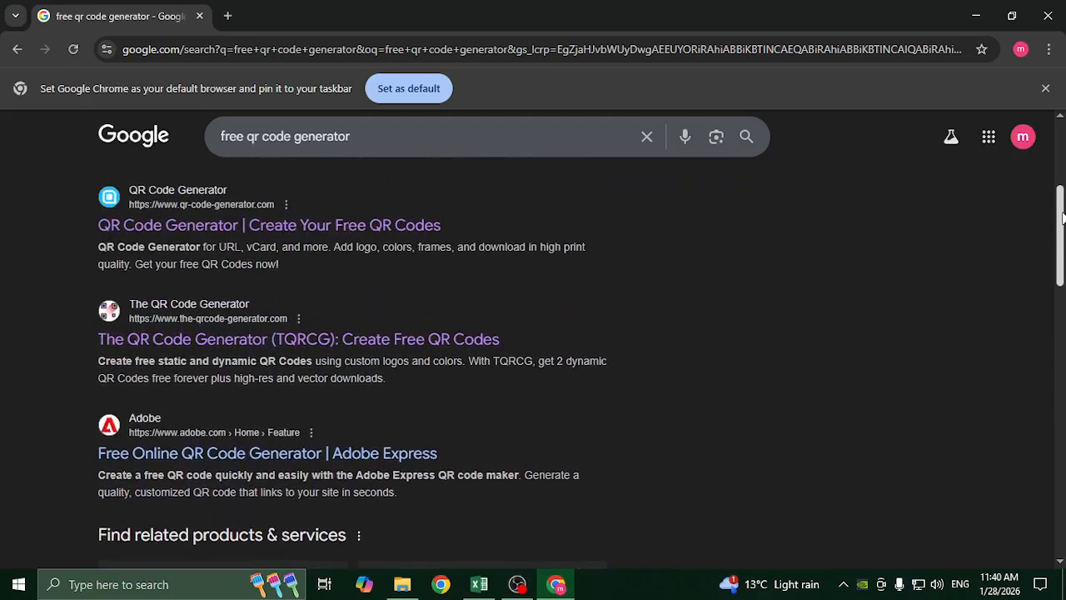
Search Google for "qr code monkey free" instead of the current query
left_click_drag(358, 136, 4, 89)
type("qr")
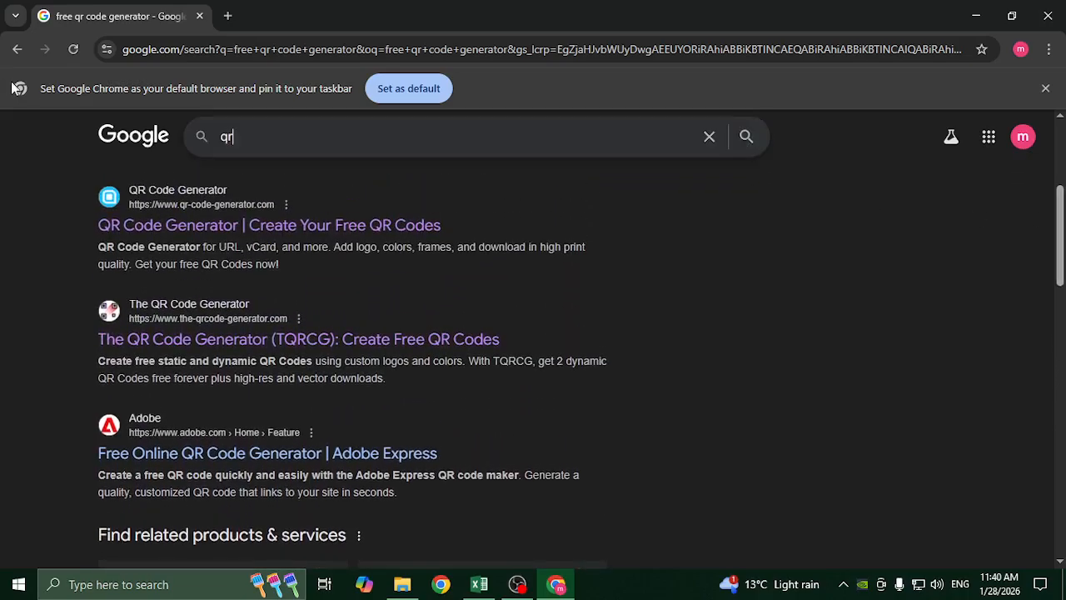
type(" code mon")
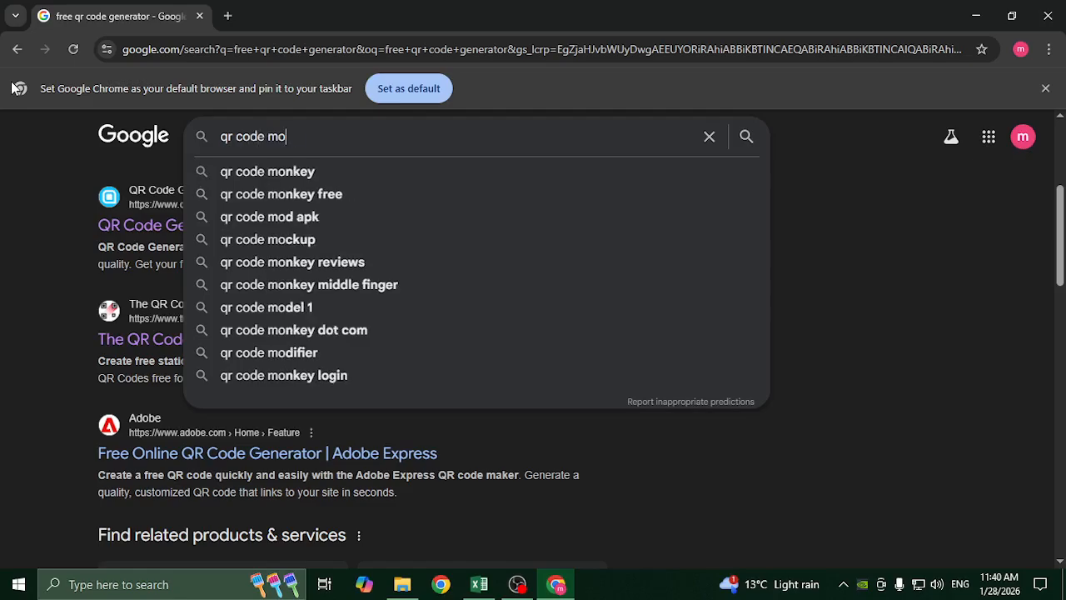
key("Down")
key("Down")
key("Return")
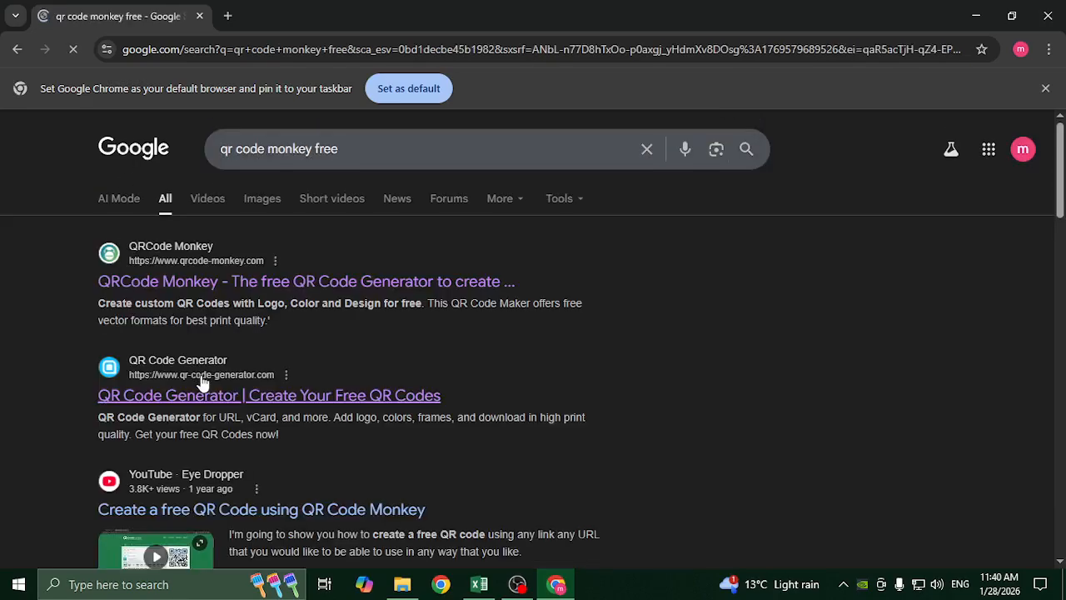
Open the QRCode Monkey and QR Code Generator results in separate new tabs
right_click(245, 285)
left_click(279, 301)
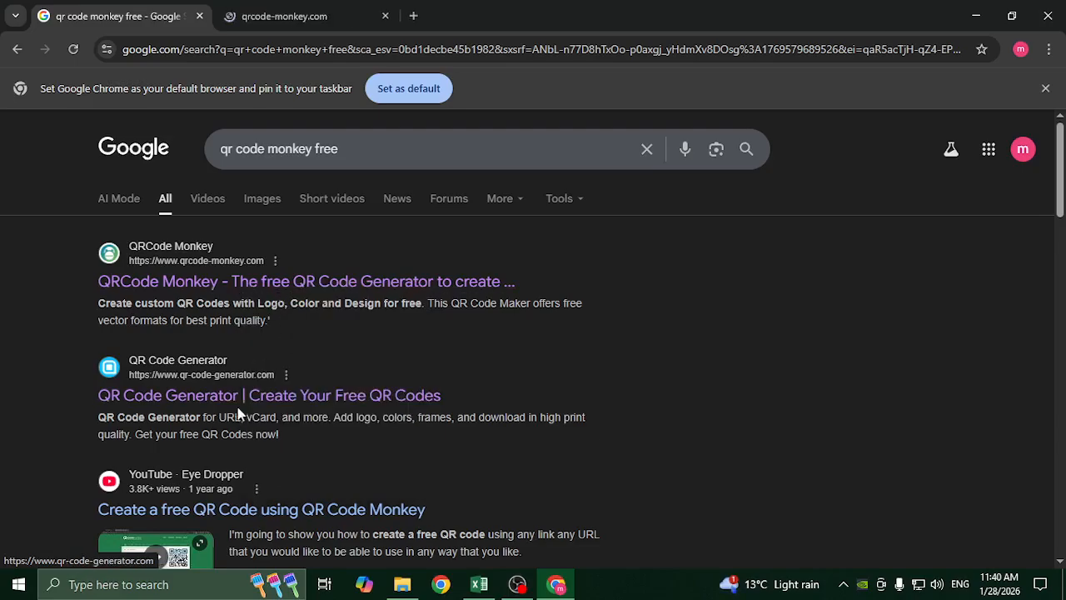
right_click(241, 398)
left_click(351, 197)
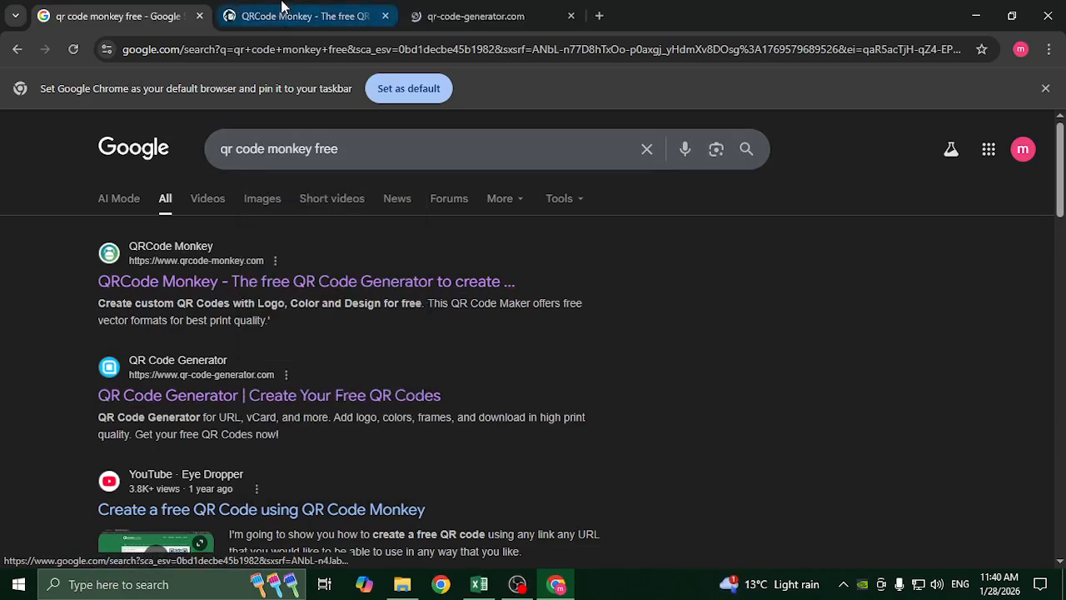
Switch to the QRCode Monkey page and choose WIFI as the QR code type
key("ctrl+Tab")
scroll(594, 350, "down", 1)
scroll(307, 344, "up", 1)
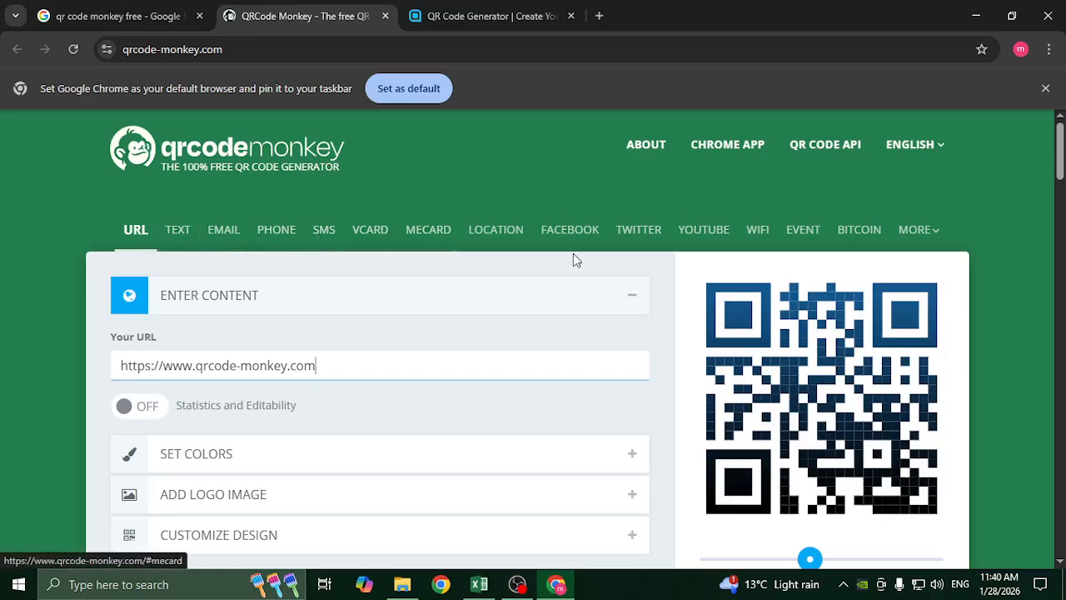
left_click(757, 230)
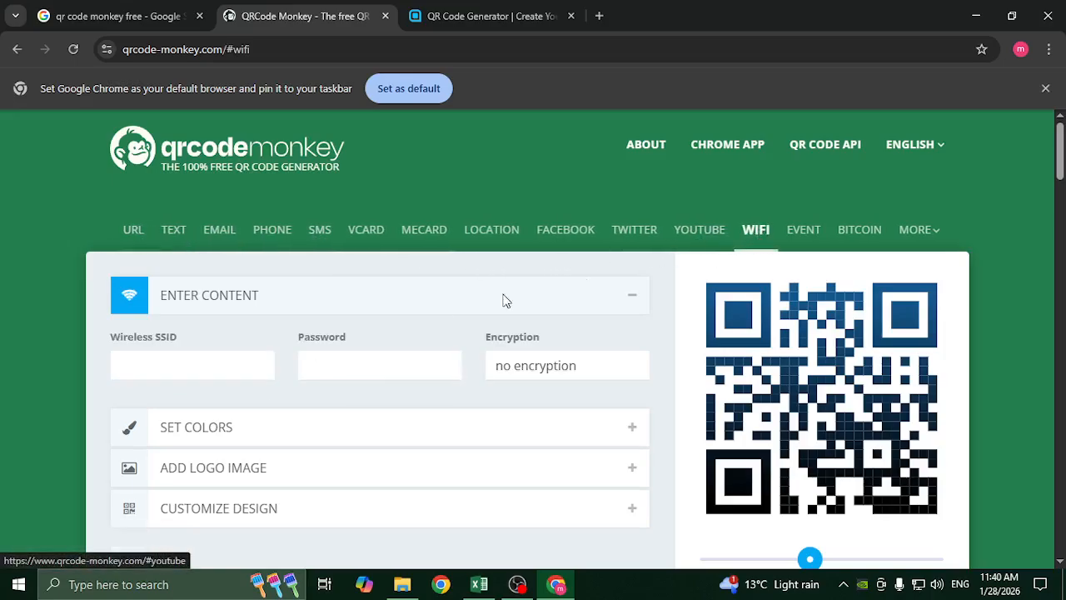
Enter "Microsoft Silverlight Institute" as the wireless SSID and fill in the Wi-Fi password
left_click(187, 366)
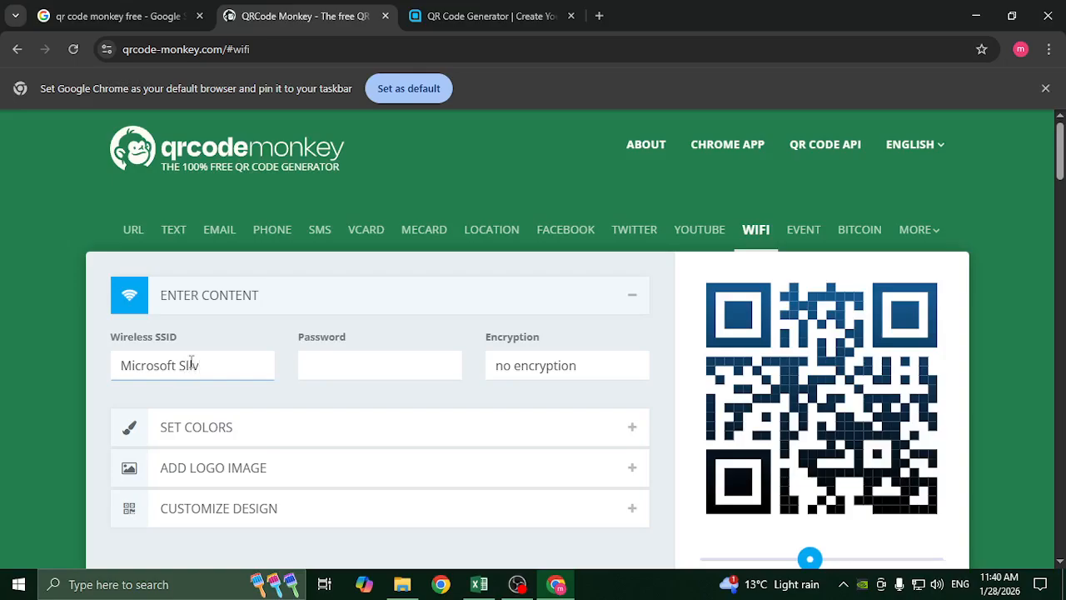
type("ilv")
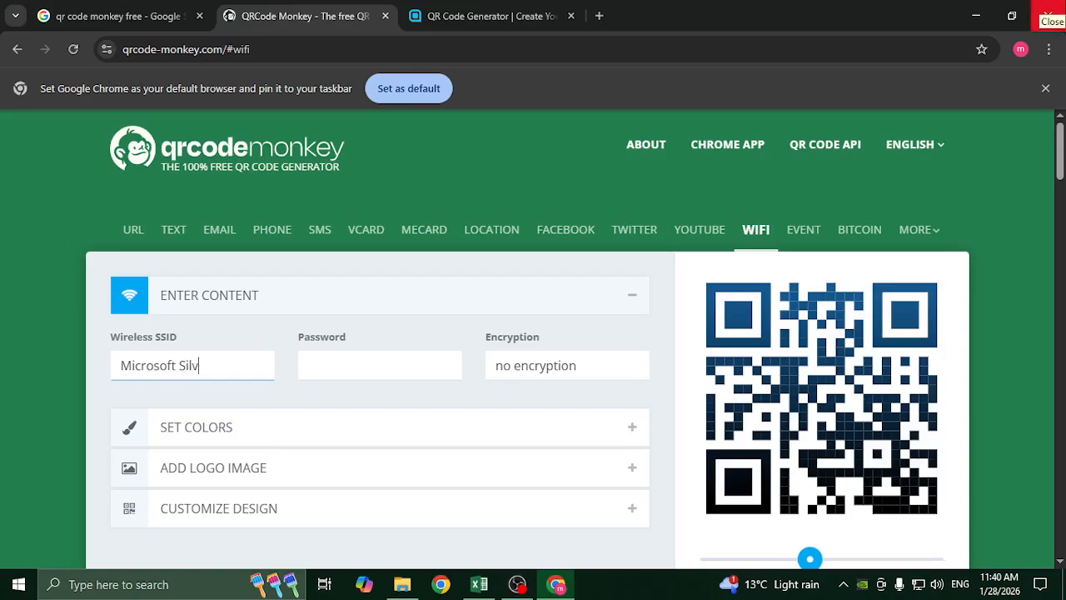
type("erlight Institute")
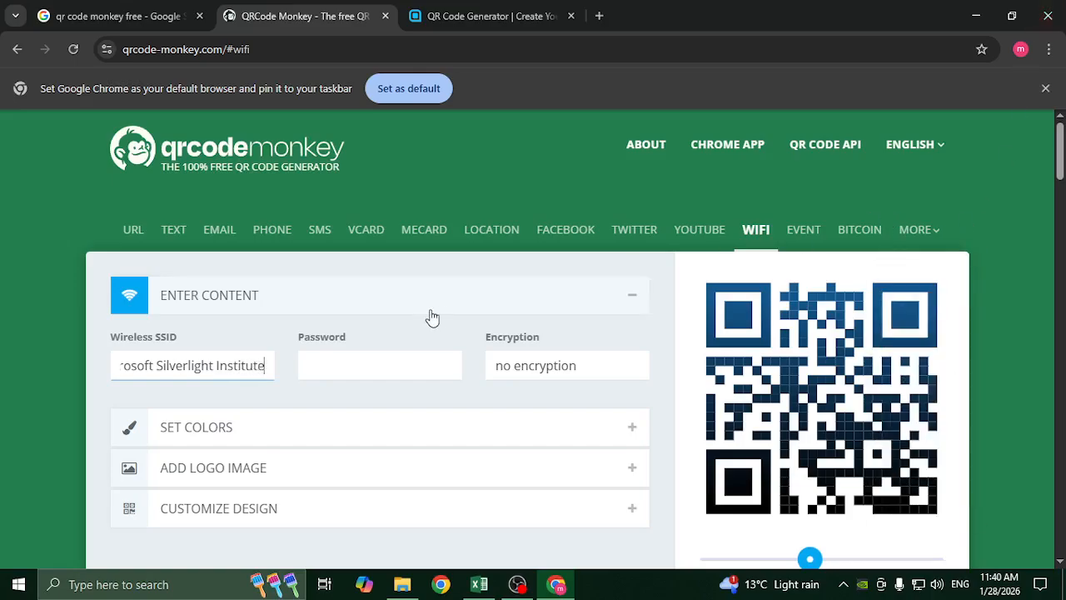
left_click(367, 366)
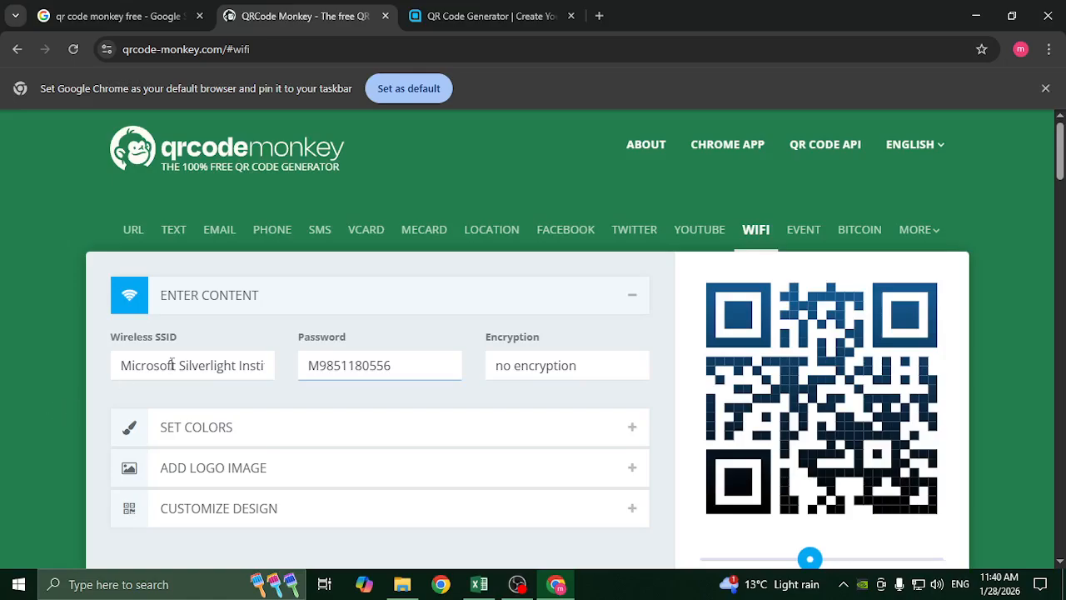
Choose "no encryption" as the encryption type for the Wi-Fi code
left_click(566, 380)
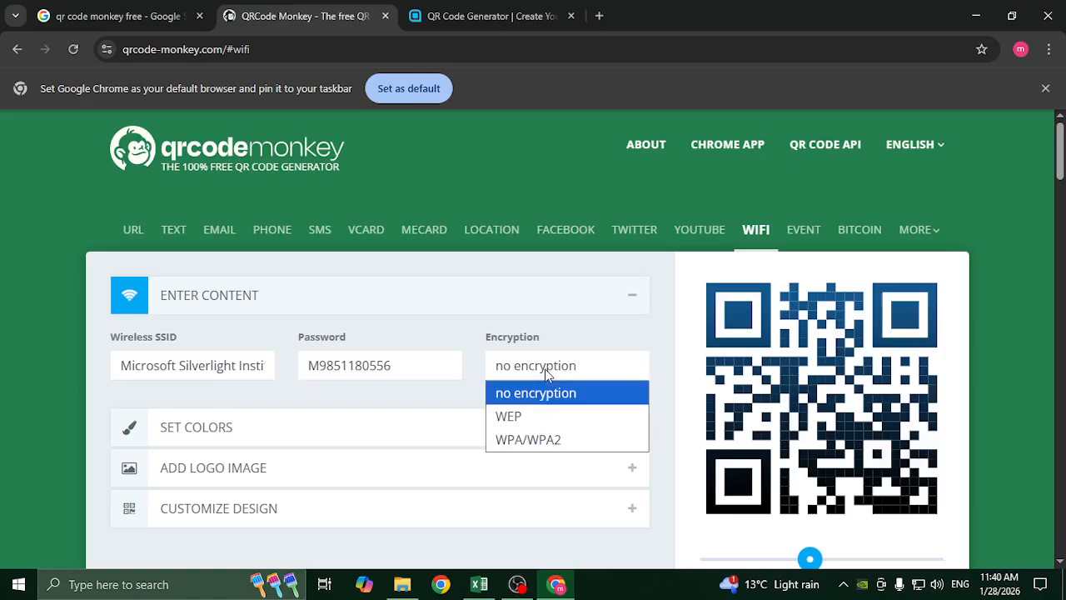
left_click(503, 398)
left_click(599, 371)
left_click(533, 392)
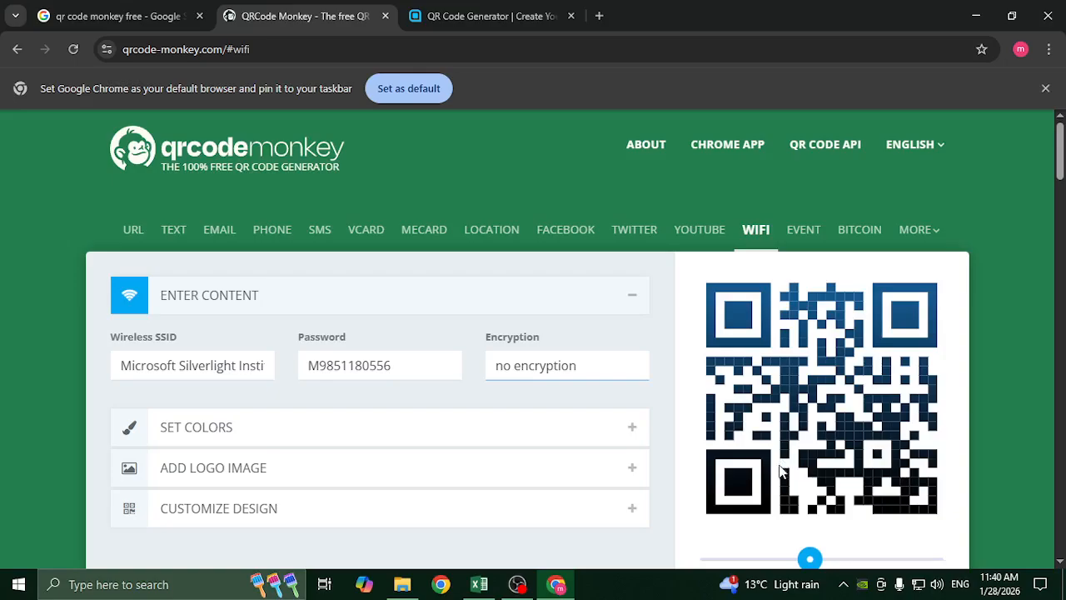
Give the QR code's foreground a color gradient and swap its two colors so it runs from #0277bd to #000000
left_click(367, 427)
scroll(124, 295, "down", 2)
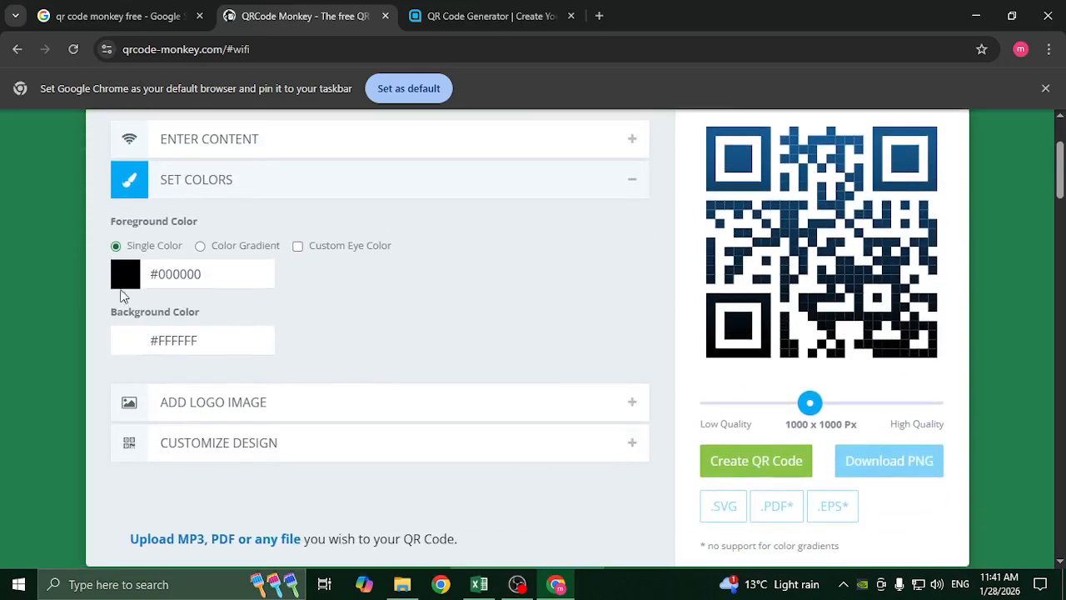
left_click(200, 247)
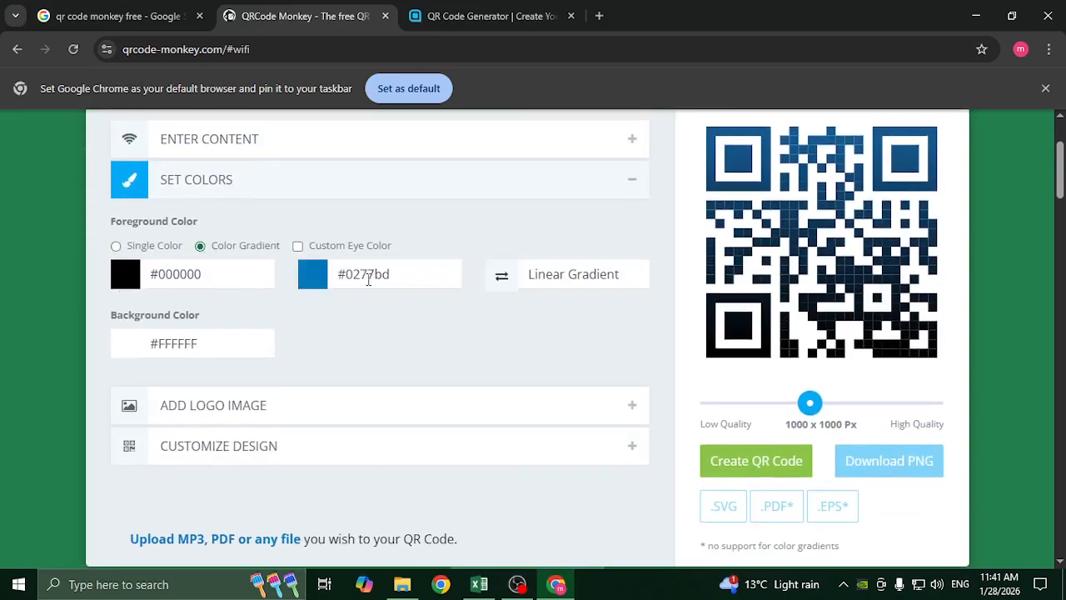
left_click(502, 279)
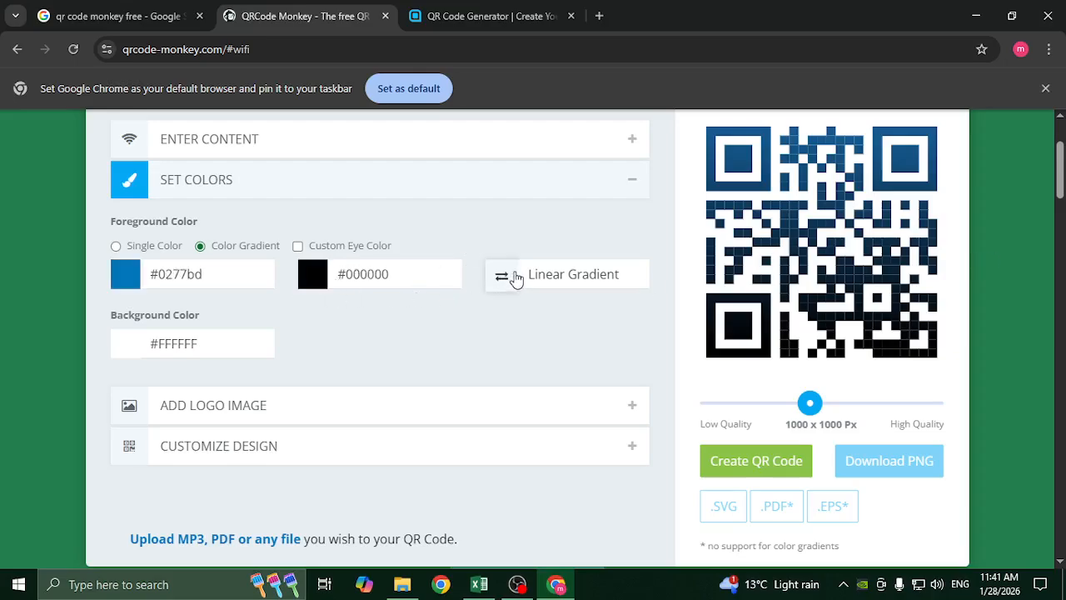
Switch the QR code's foreground from a gradient to a single color and set it to #E51818
left_click(503, 278)
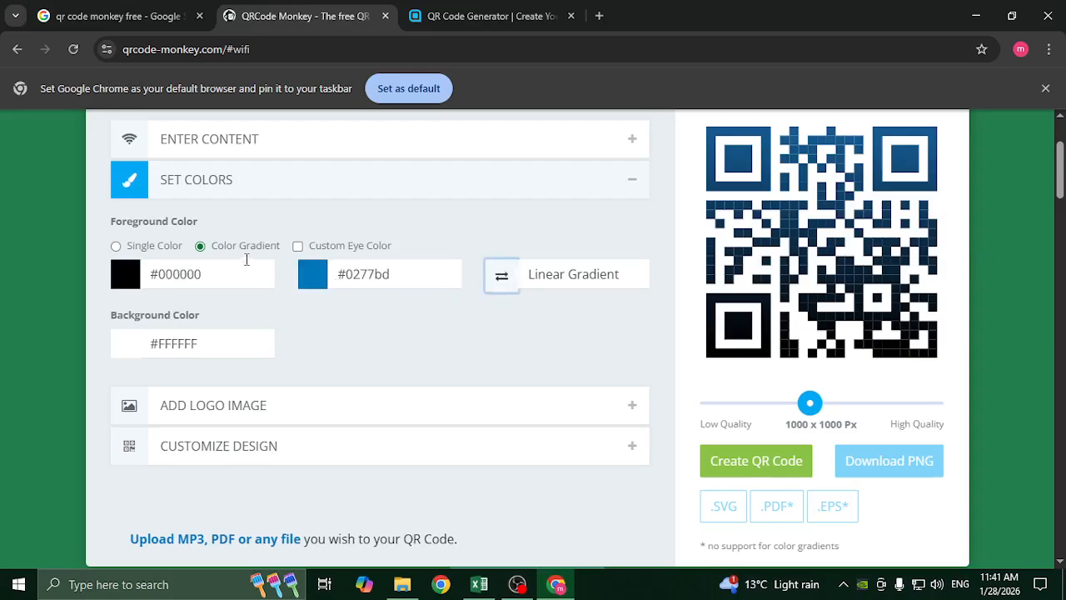
left_click(140, 246)
left_click(125, 282)
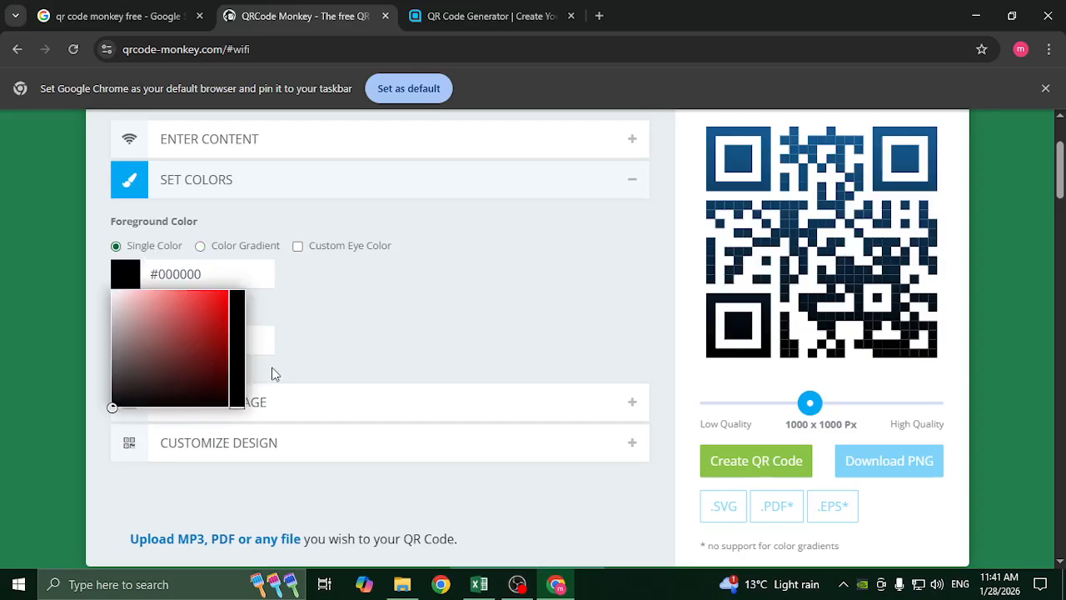
left_click(211, 310)
left_click(408, 301)
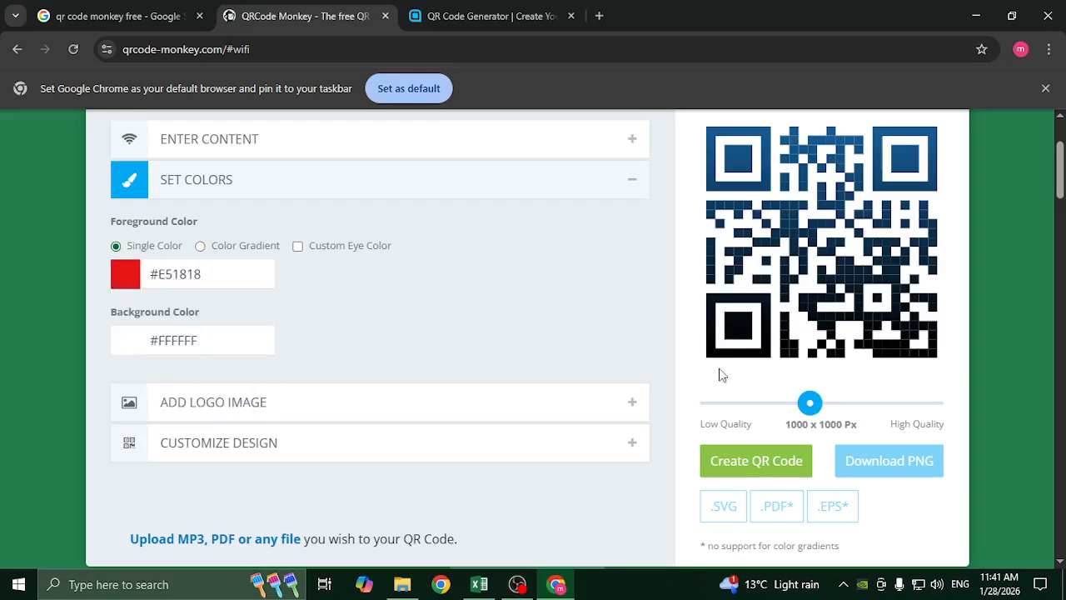
mouse_move(811, 408)
left_mouse_down()
mouse_move(801, 413)
mouse_move(810, 409)
left_mouse_up()
scroll(781, 458, "up", 2)
scroll(758, 516, "down", 3)
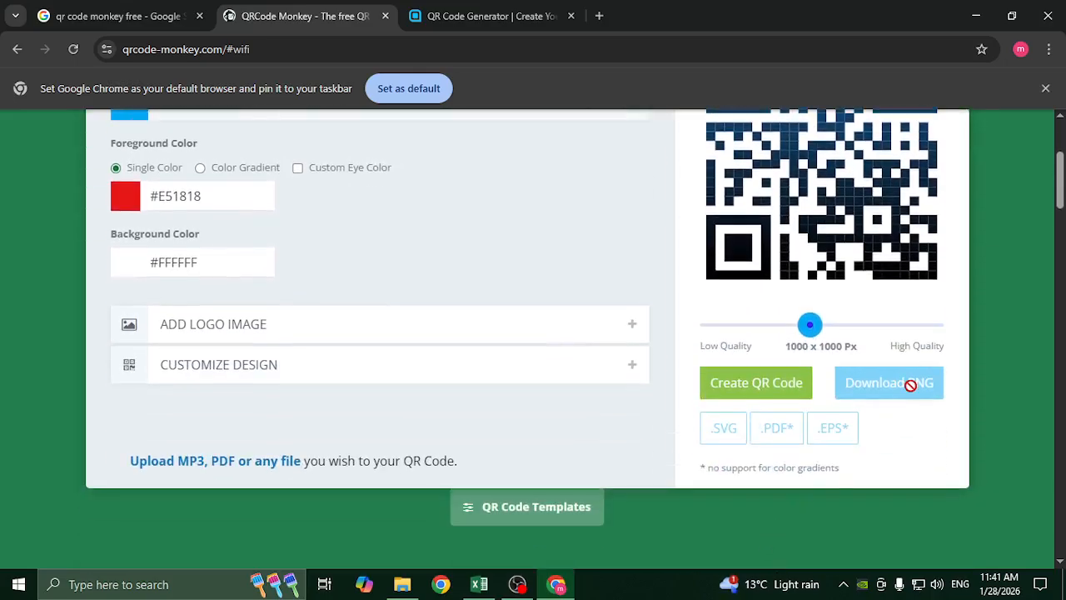
scroll(236, 333, "up", 3)
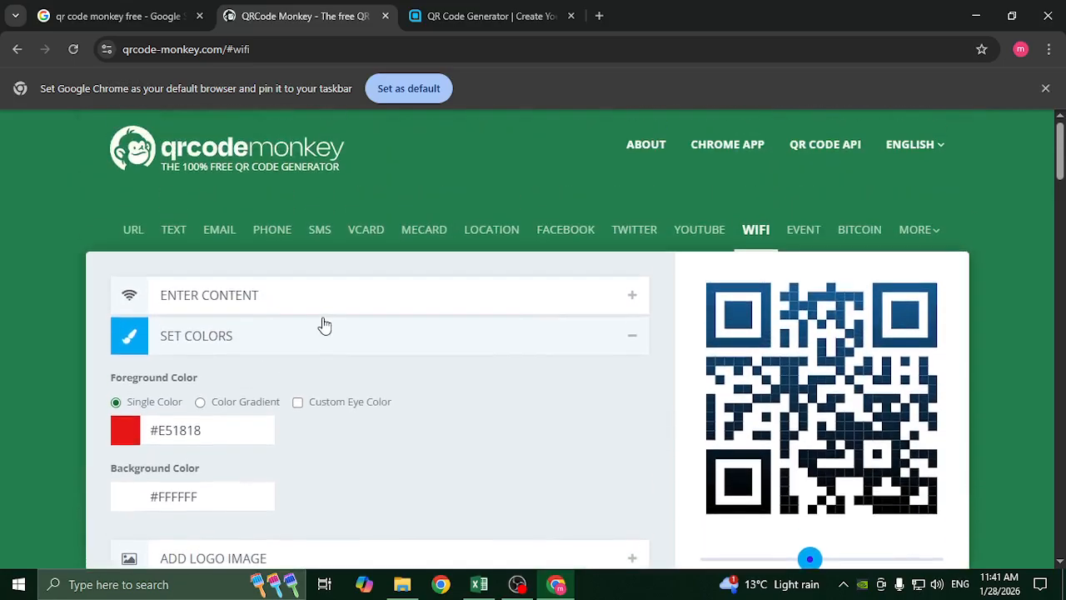
Set the QR code's single foreground color to black, #000000
left_click(125, 430)
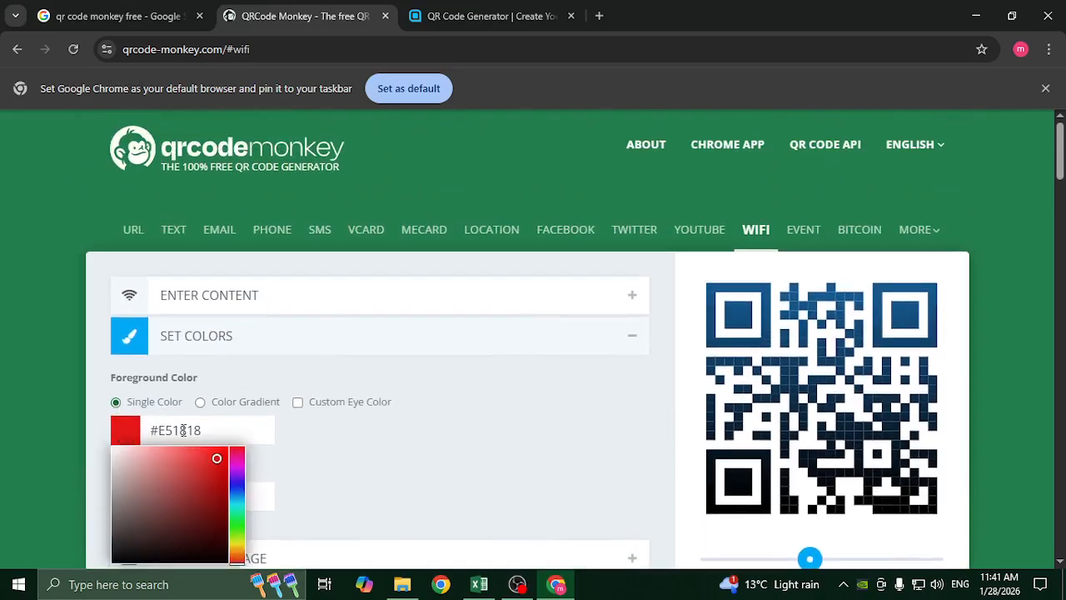
left_click_drag(185, 463, 97, 593)
scroll(445, 402, "down", 2)
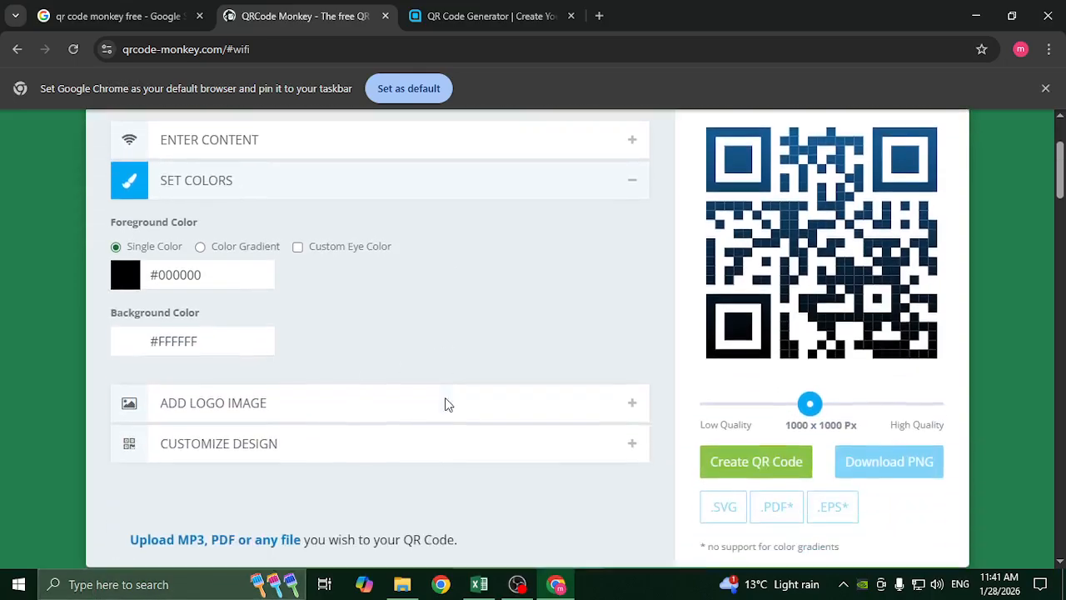
left_click(129, 184)
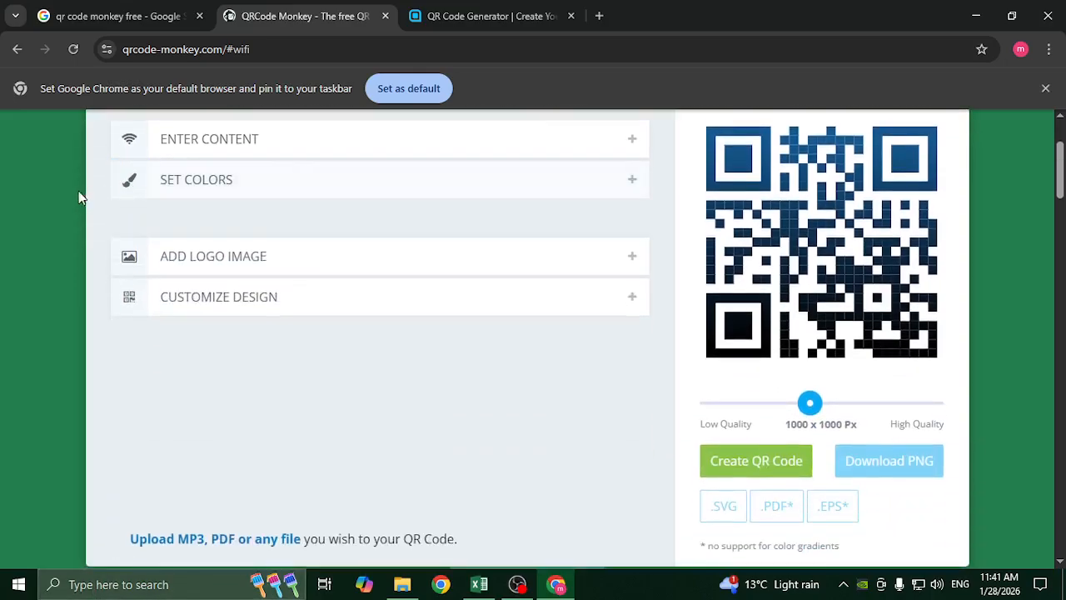
left_click(127, 185)
left_click(129, 185)
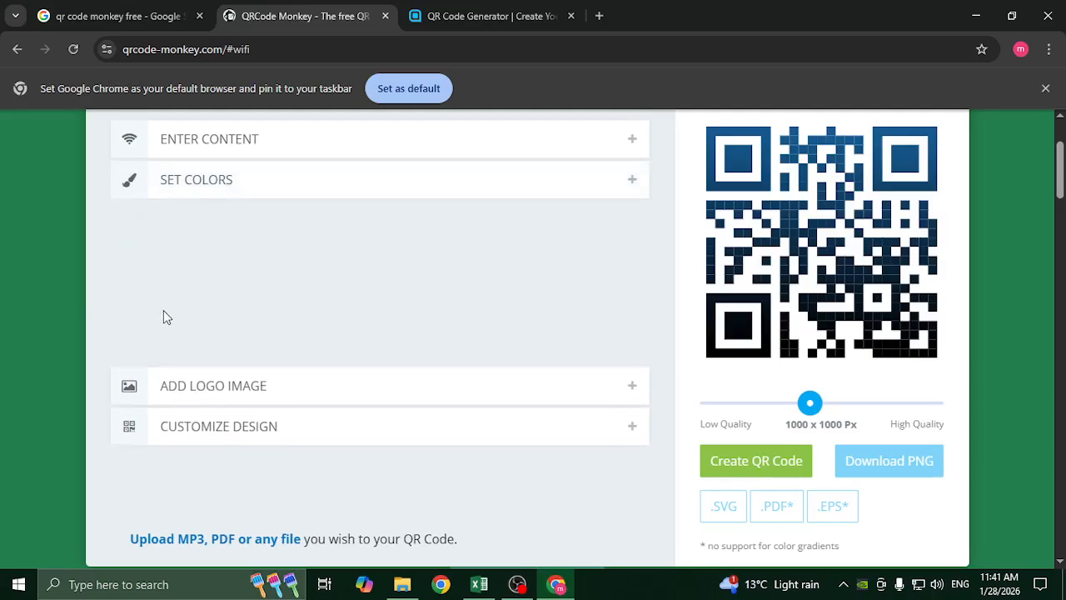
left_click(134, 227)
left_click(129, 180)
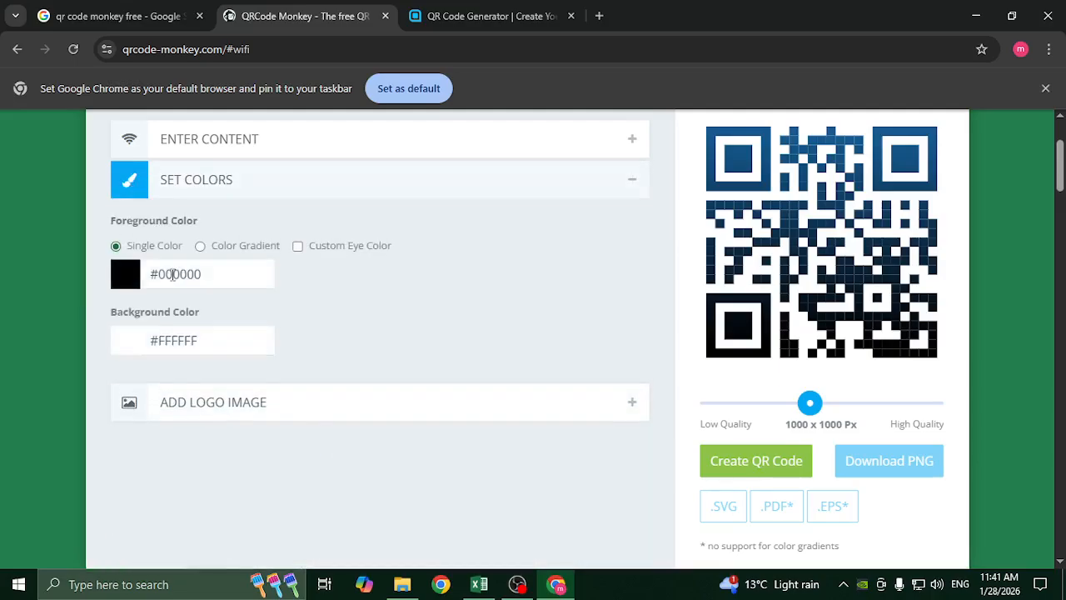
Try #B32121 as the QR code's background color and set it back to #FFFFFF
left_click(149, 339)
left_click(207, 389)
left_click(411, 305)
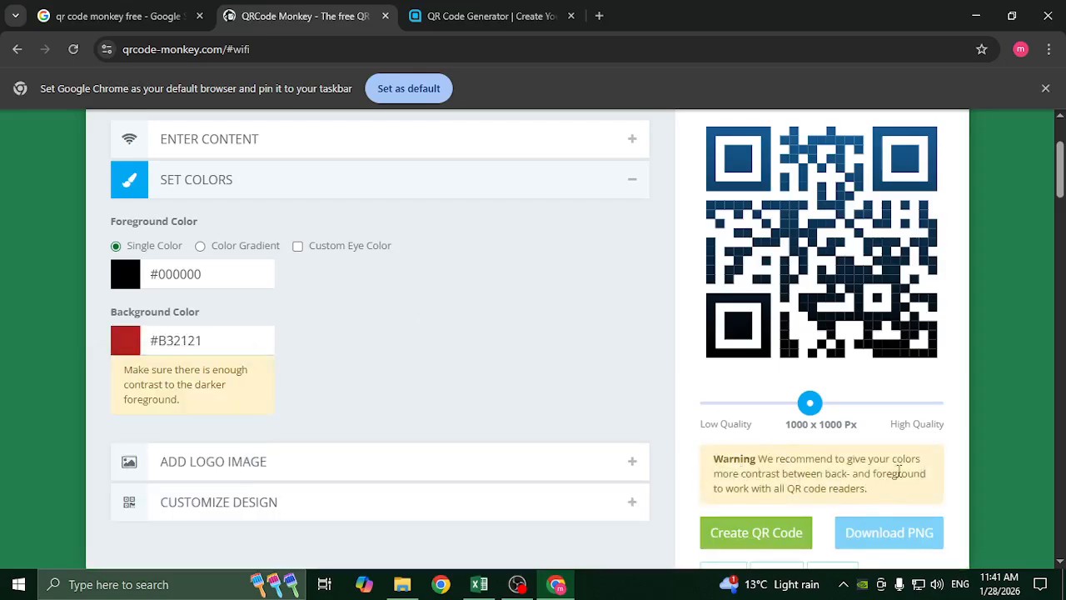
left_click(144, 341)
left_click_drag(214, 389, 47, 363)
left_click(281, 346)
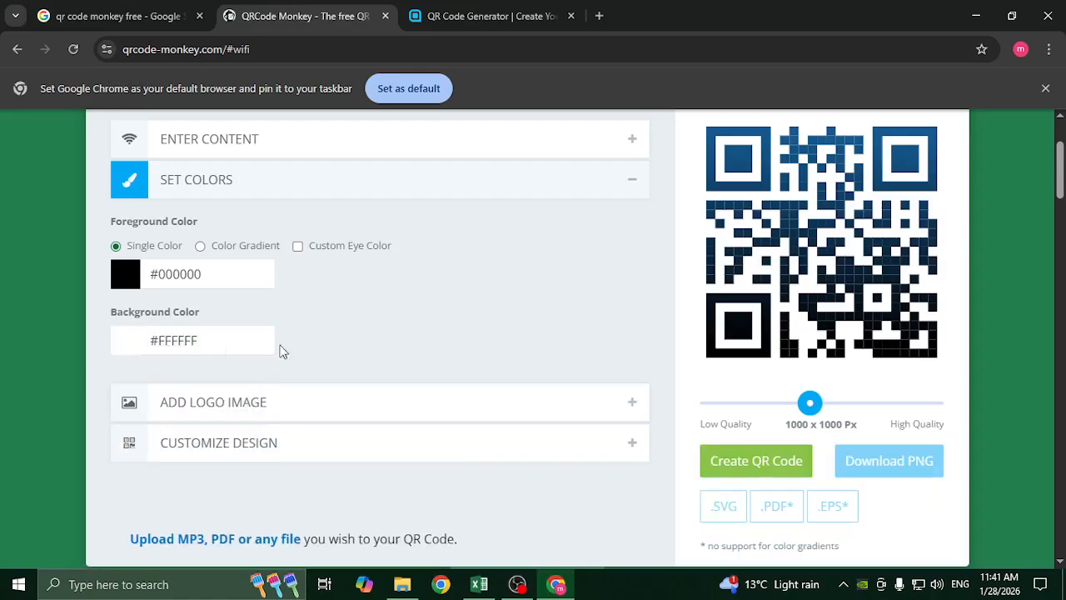
Open the logo image options and look through the Desktop folder for an image to upload
left_click(428, 414)
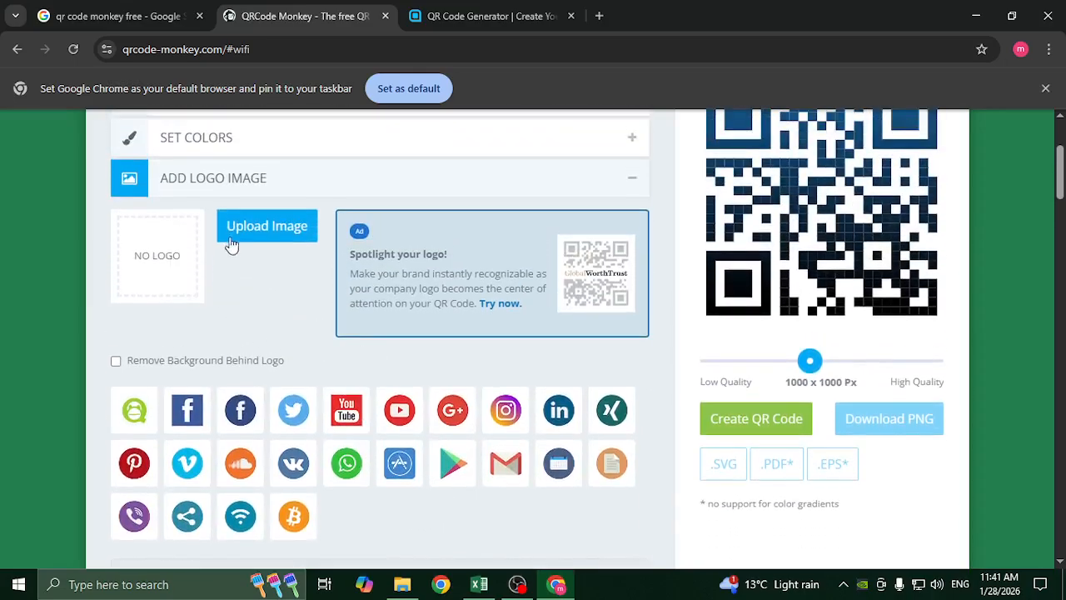
left_click(232, 241)
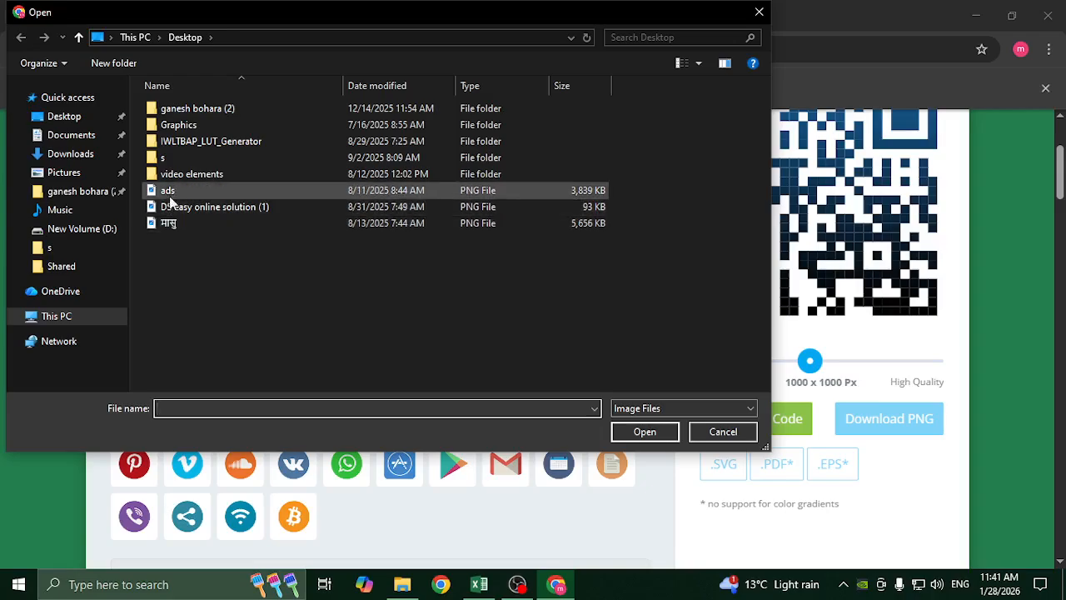
left_click(751, 431)
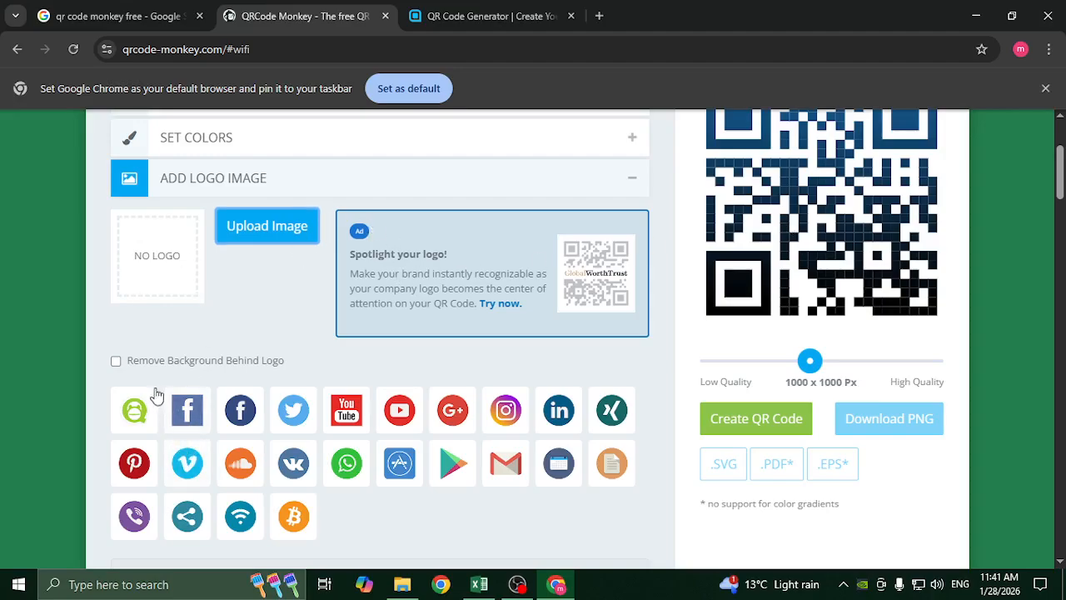
Try the square Facebook logo from the gallery and remove it again
scroll(250, 360, "down", 1)
left_click(185, 338)
scroll(217, 333, "up", 2)
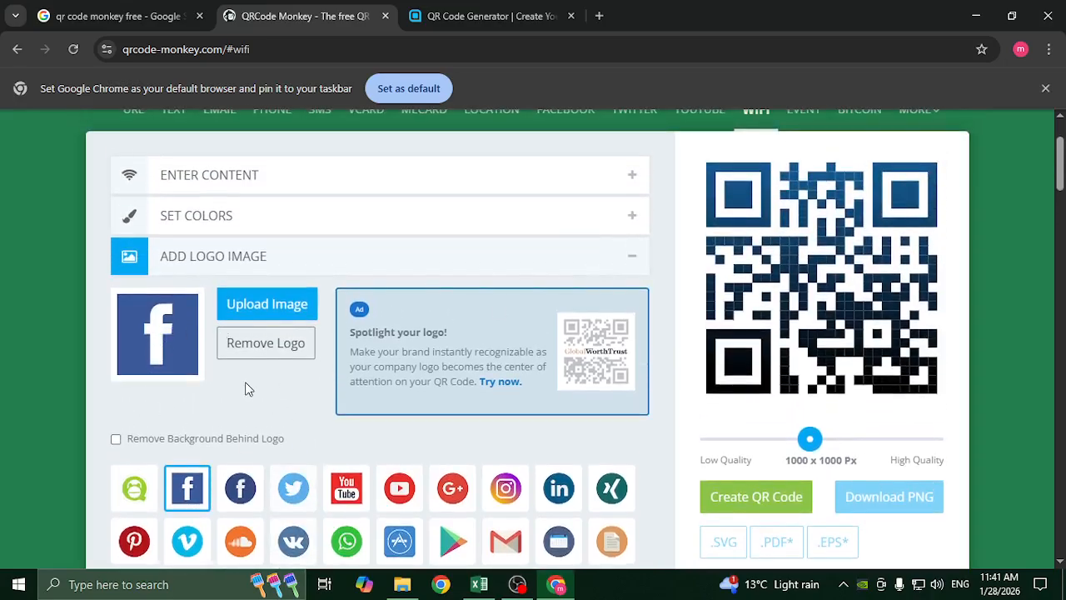
left_click(260, 348)
scroll(10, 362, "down", 3)
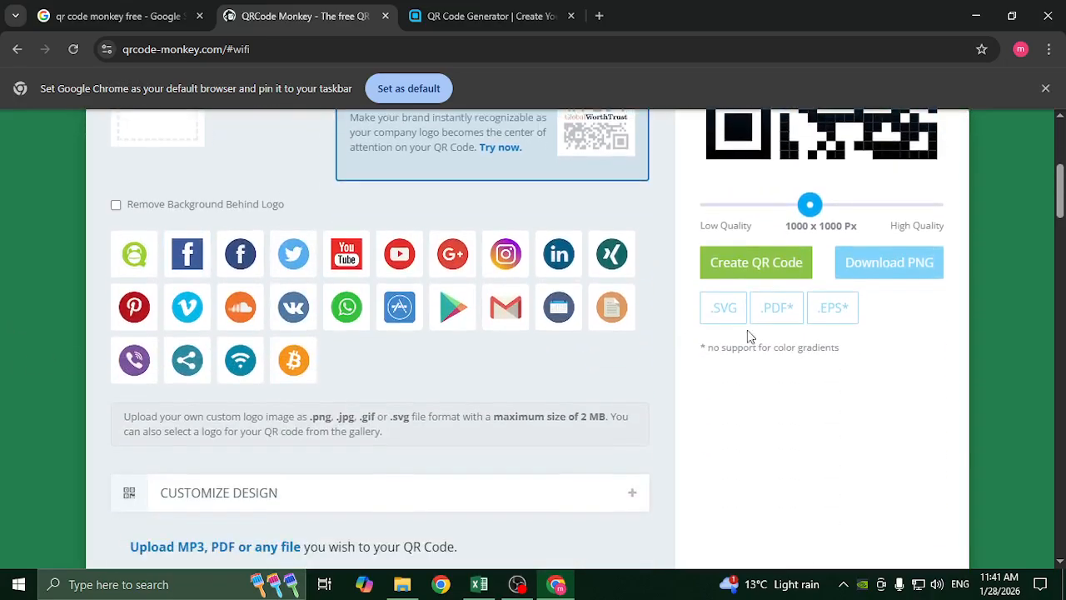
scroll(142, 467, "down", 2)
scroll(945, 386, "up", 2)
scroll(946, 449, "up", 2)
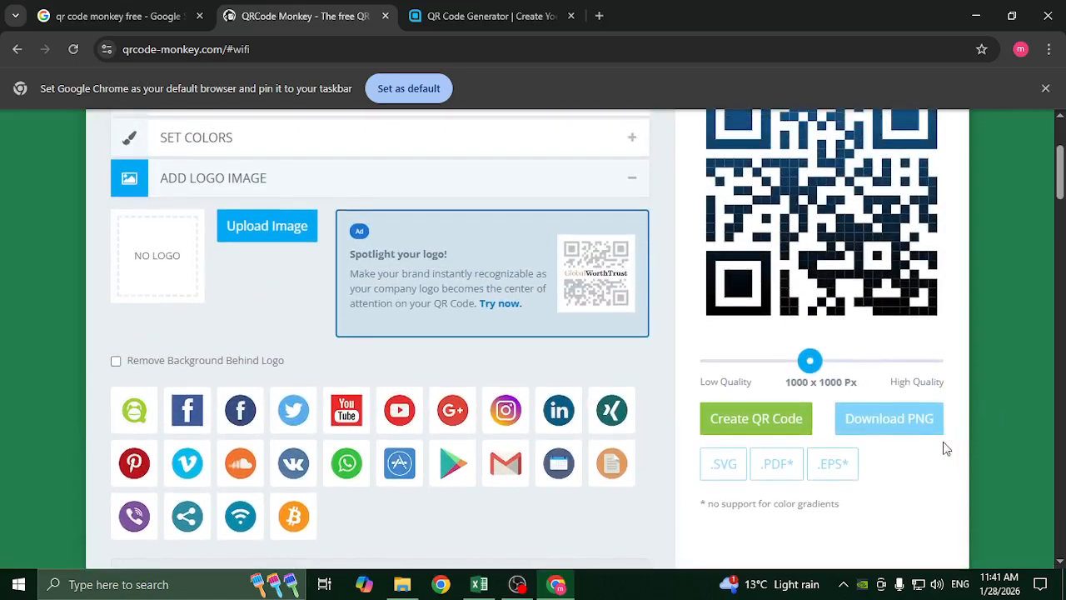
Create the black-and-white Wi-Fi QR code without a logo
left_click(757, 422)
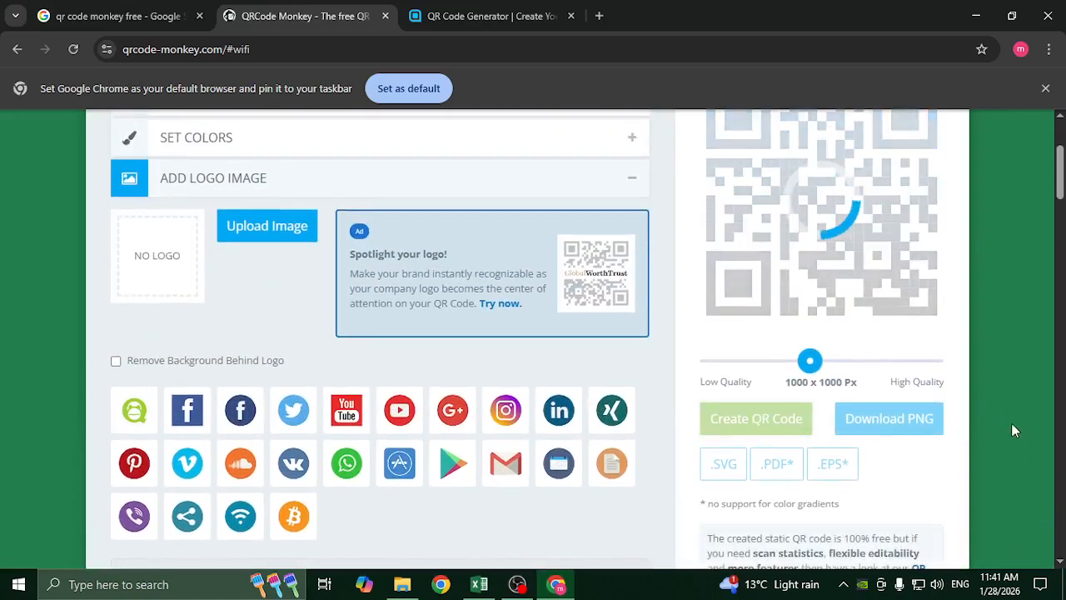
scroll(1012, 416, "up", 2)
scroll(806, 352, "down", 2)
scroll(806, 352, "up", 1)
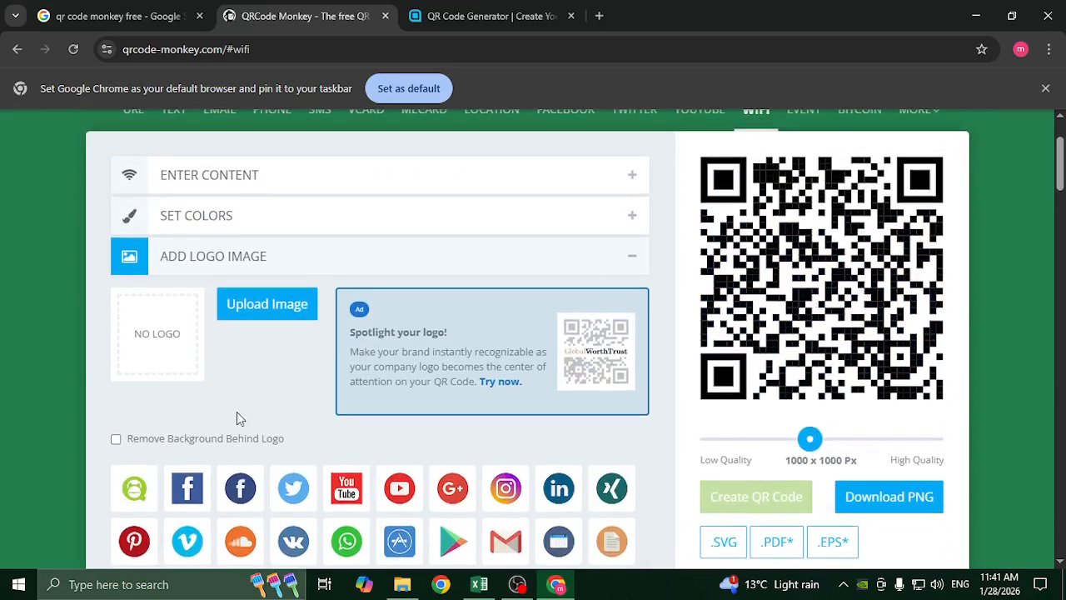
Try the square Facebook logo and the round YouTube logo, creating the QR code with each
left_click(187, 488)
left_click(802, 493)
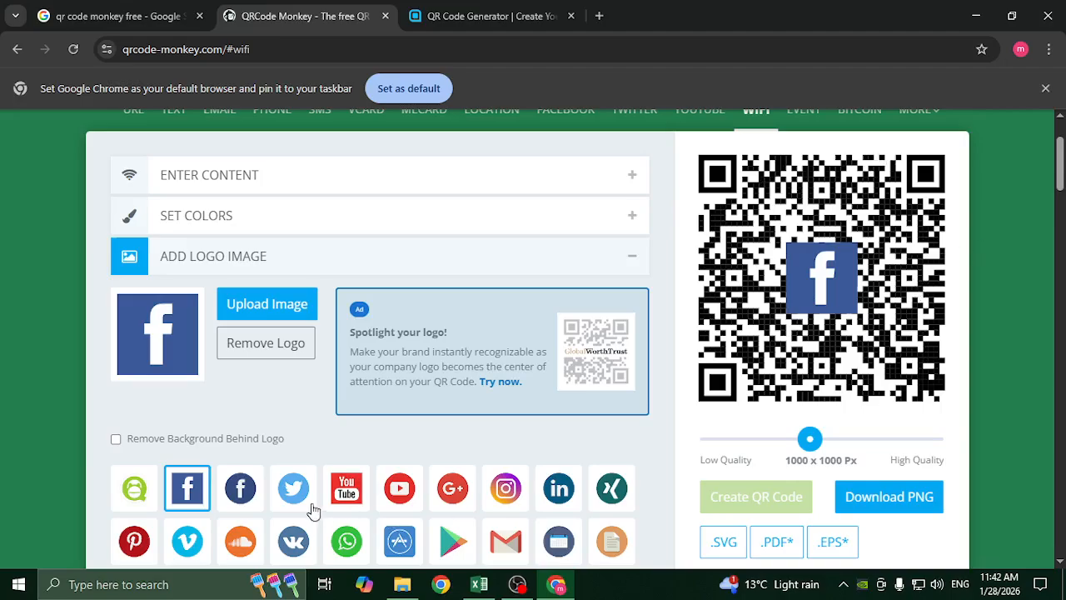
left_click(401, 490)
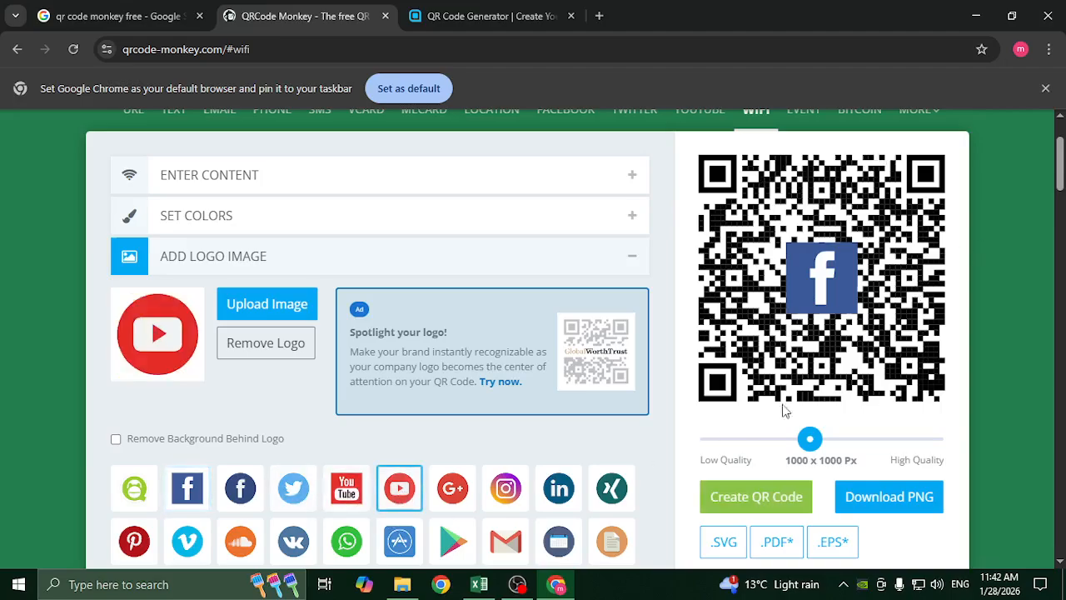
left_click(756, 497)
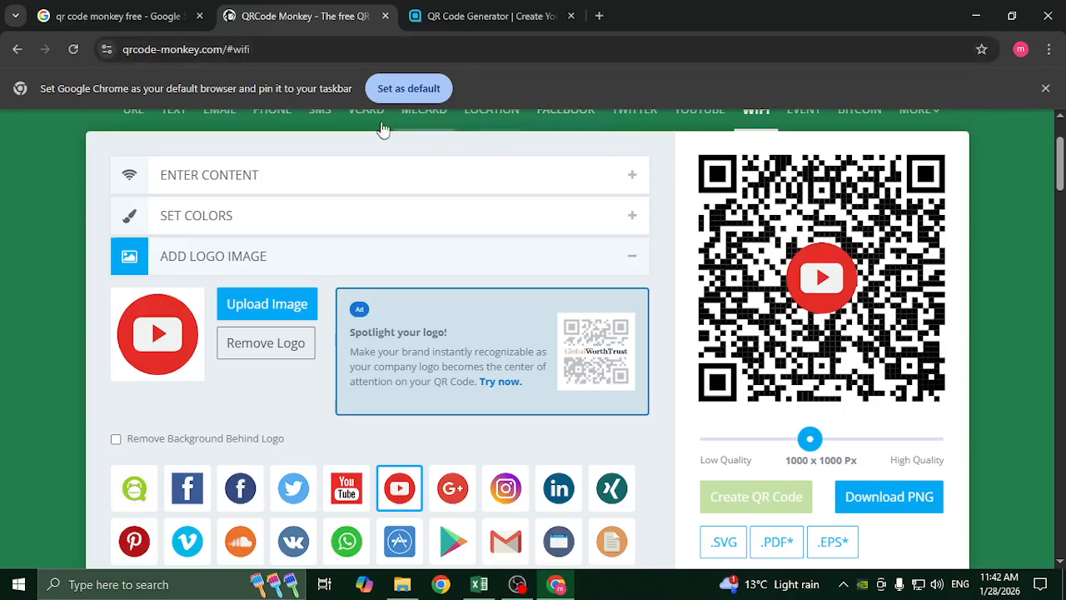
Remove the YouTube logo, choose the Wi-Fi logo from the gallery and create the QR code with it
left_click(263, 348)
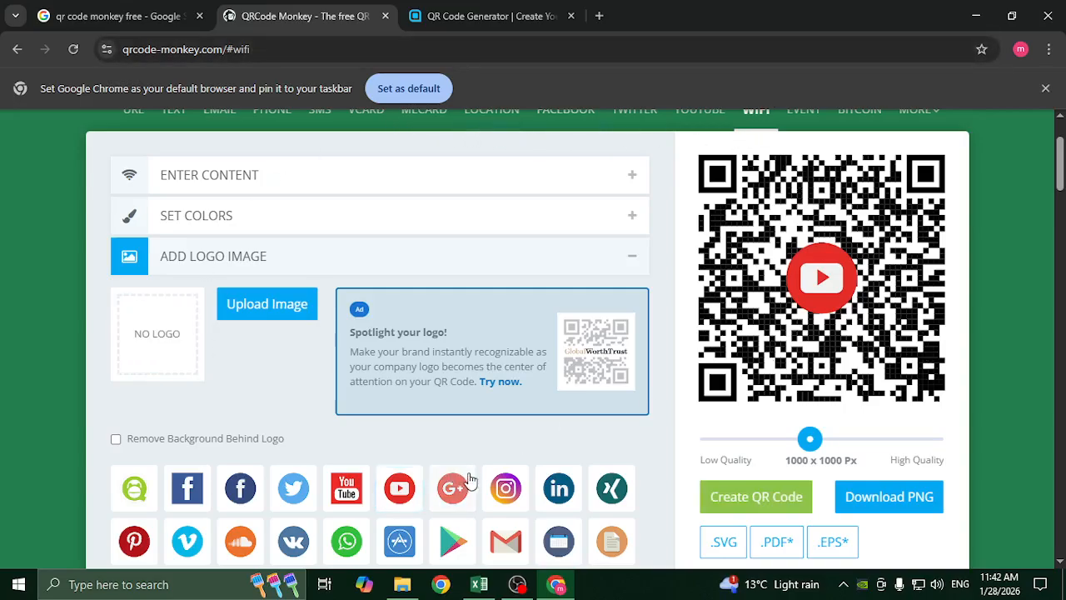
scroll(468, 480, "down", 2)
left_click(240, 438)
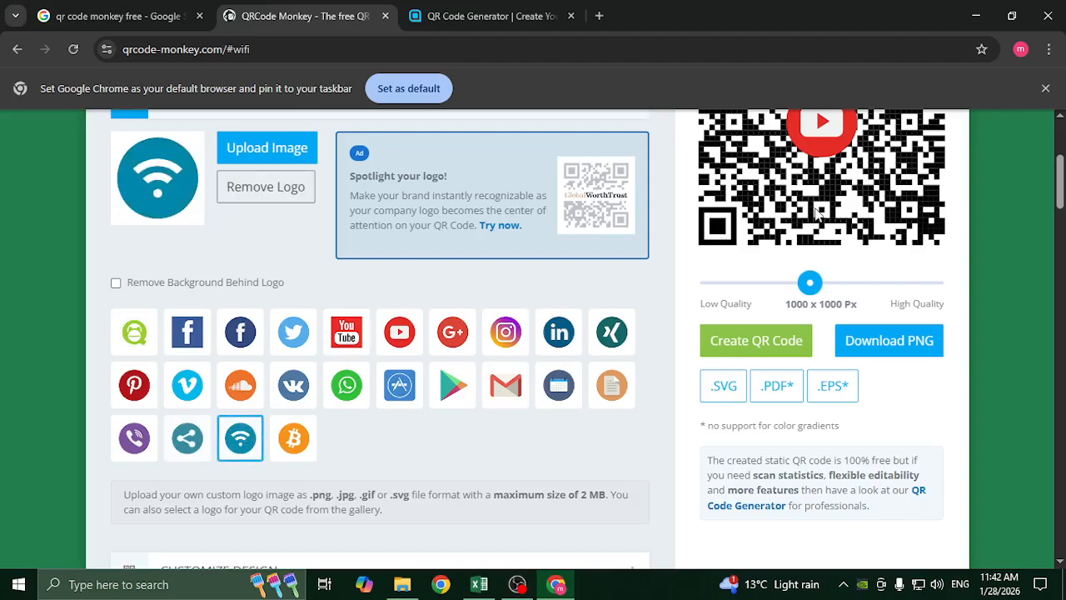
scroll(816, 215, "up", 2)
left_click(771, 500)
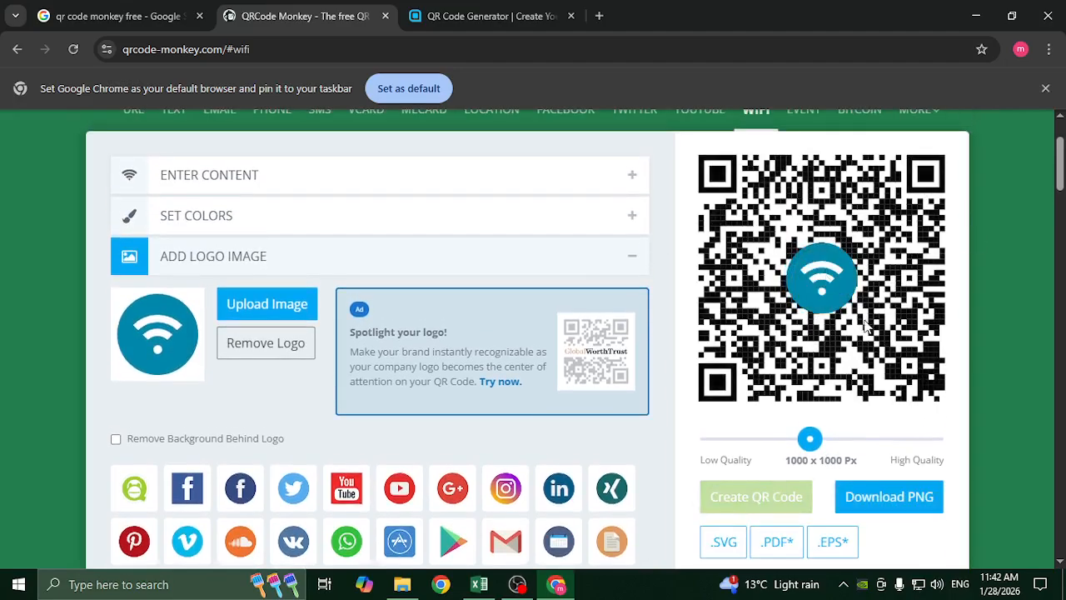
Download the finished Wi-Fi QR code as a PNG image
left_click(885, 498)
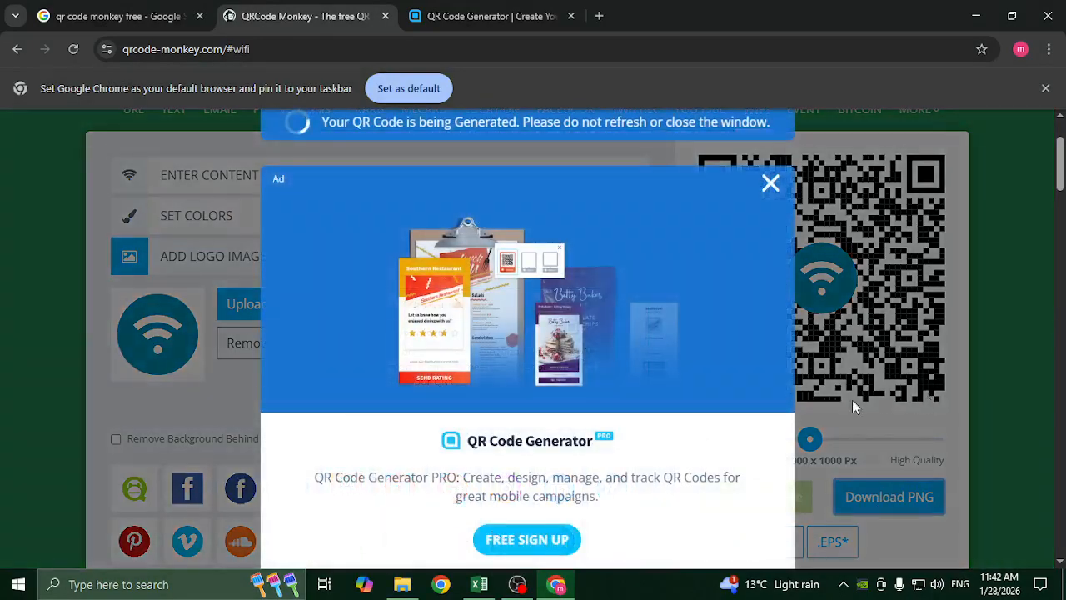
scroll(646, 390, "down", 3)
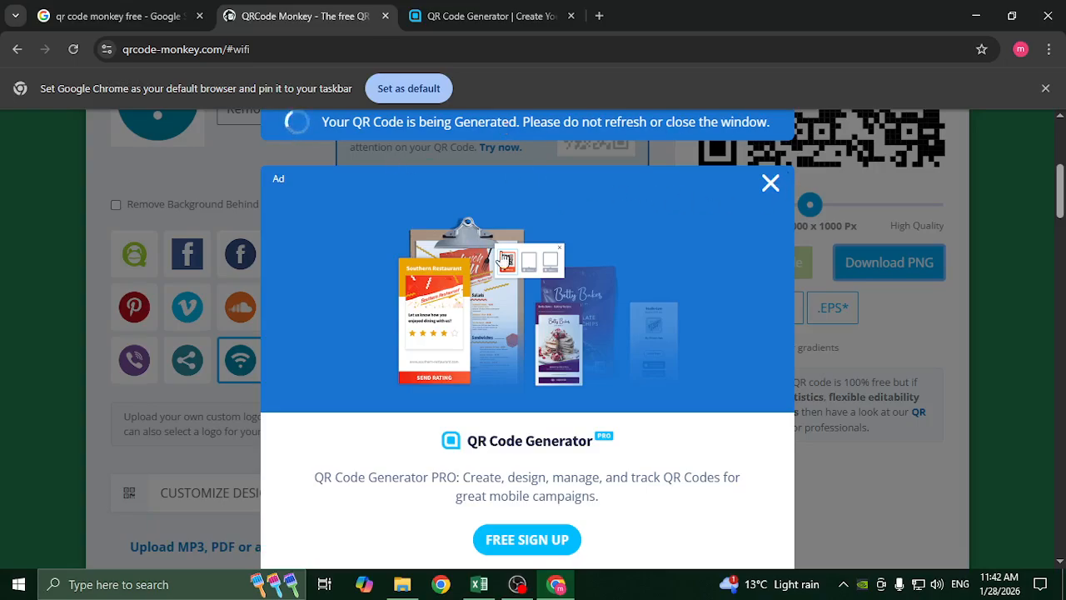
scroll(324, 193, "up", 3)
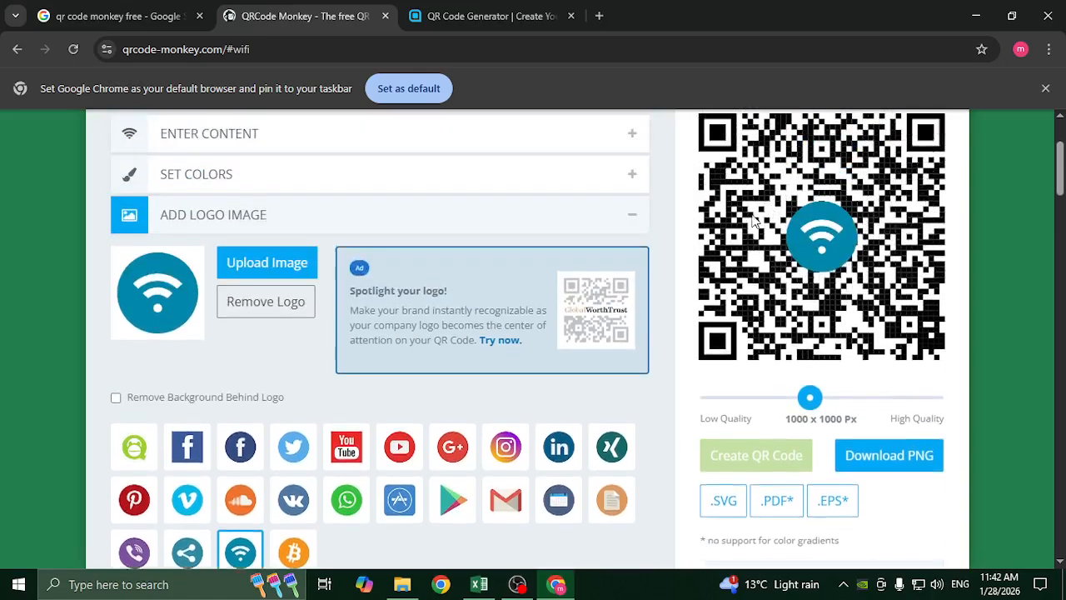
left_click(895, 494)
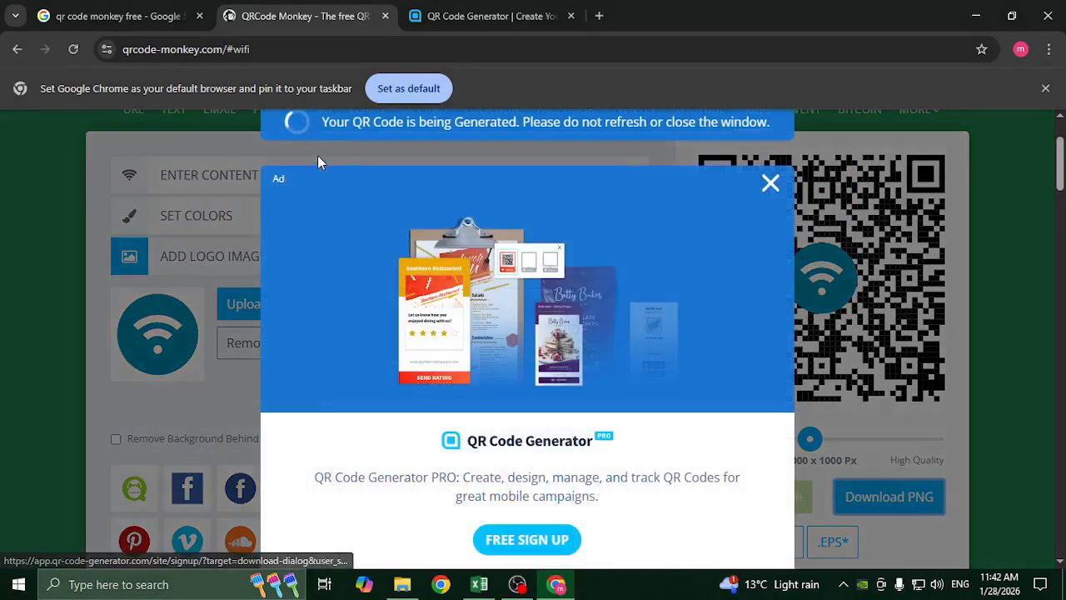
scroll(491, 431, "down", 8)
scroll(518, 514, "up", 6)
scroll(524, 511, "up", 2)
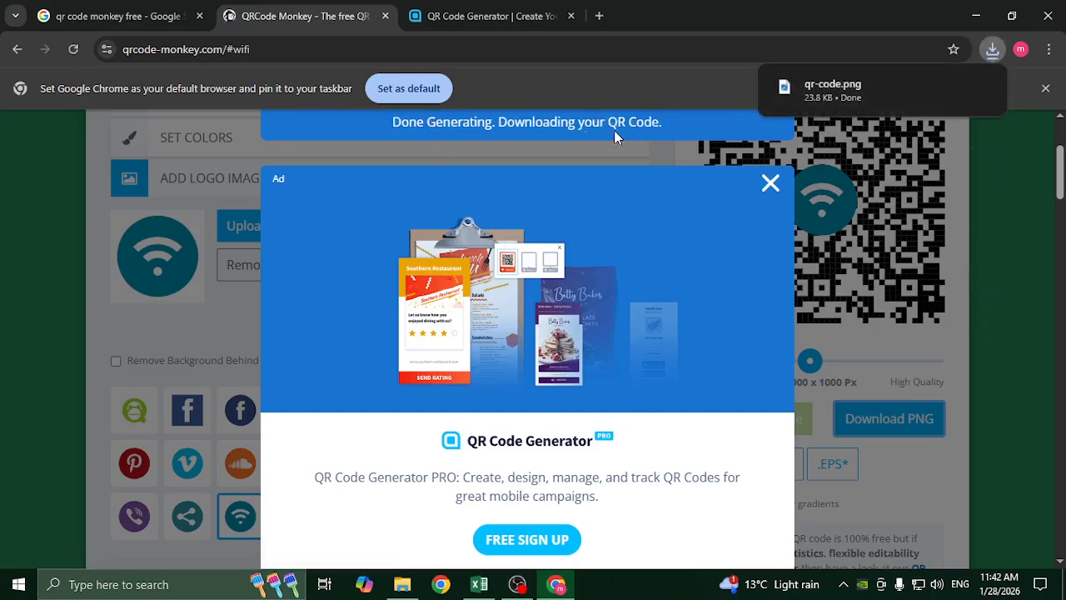
Open the downloaded qr-code.png from its folder, examine the image and close the viewer
left_click(992, 49)
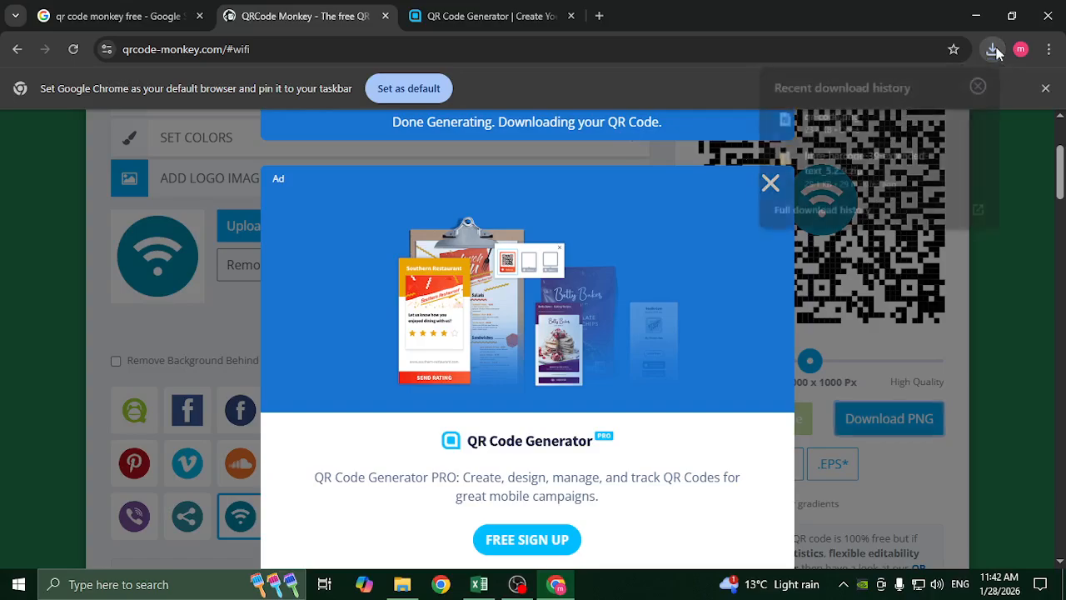
left_click(950, 117)
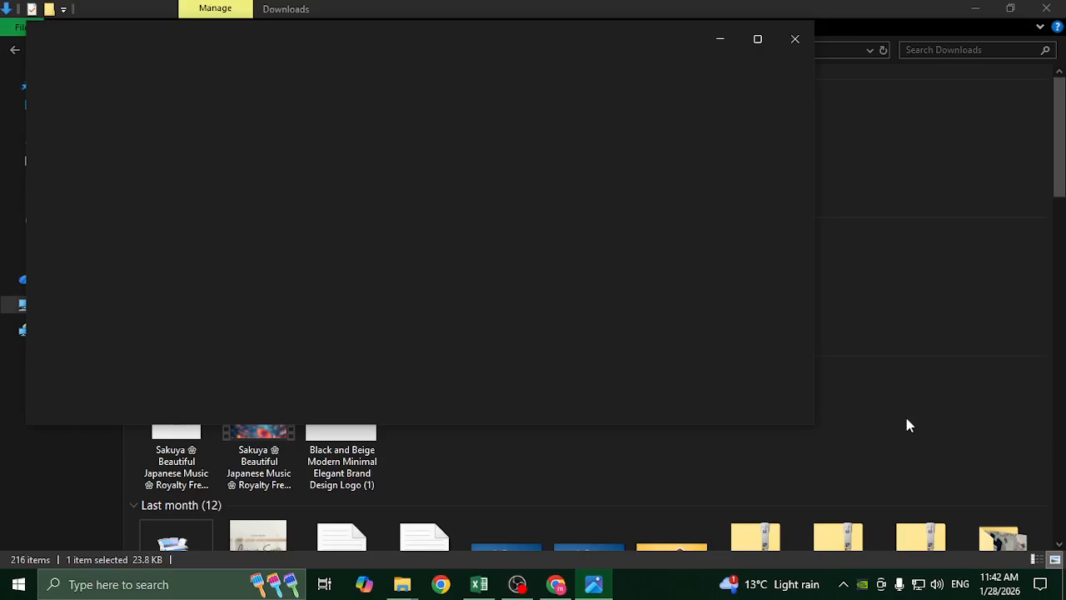
left_click_drag(324, 50, 450, 100)
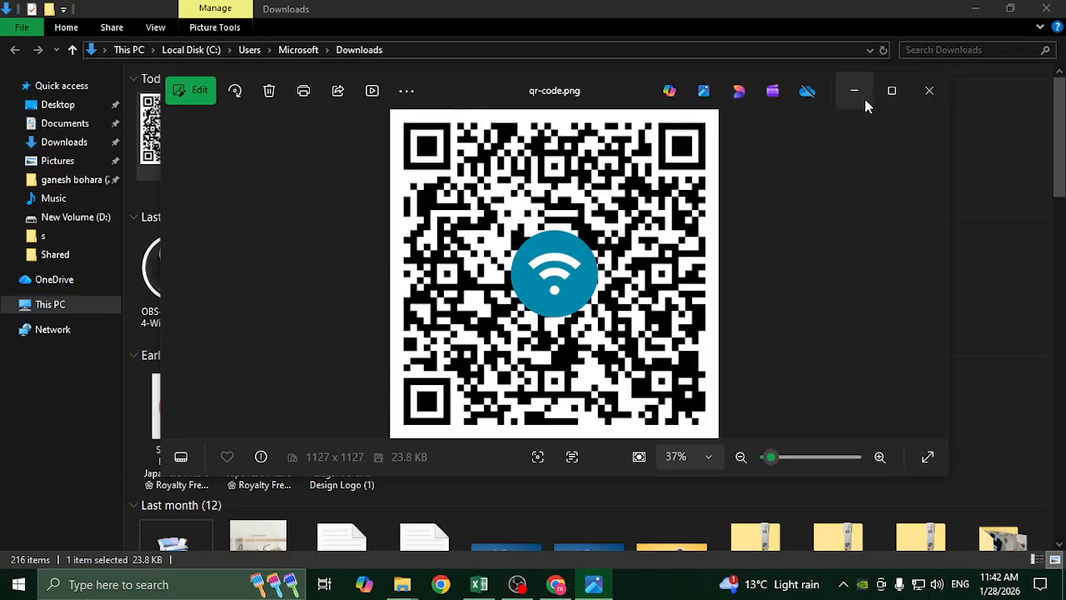
left_click(926, 95)
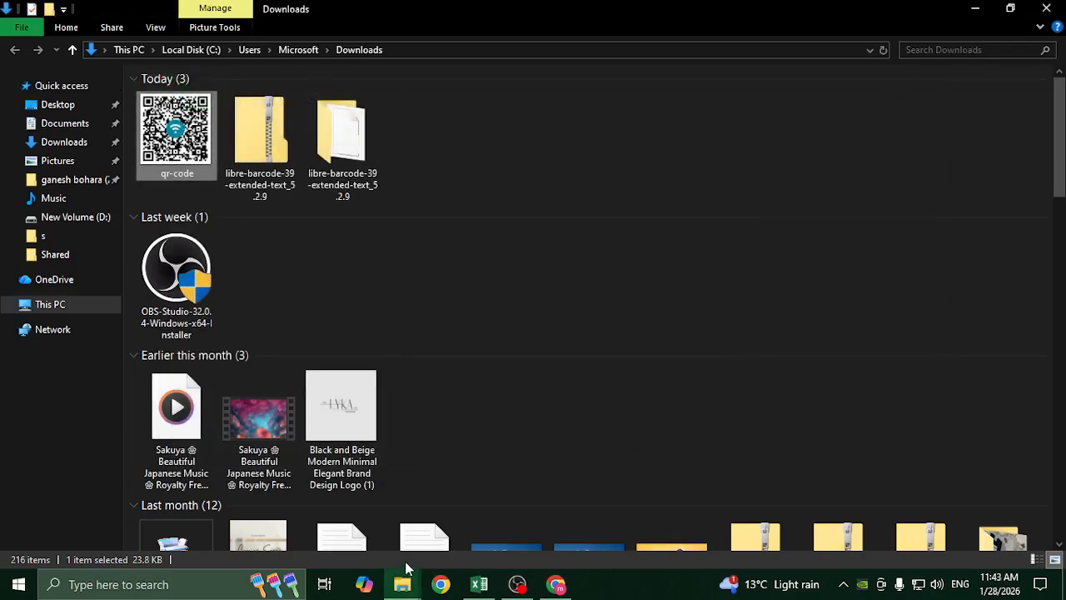
Switch back to Chrome and open Canva's templates page in a new tab
left_click(556, 584)
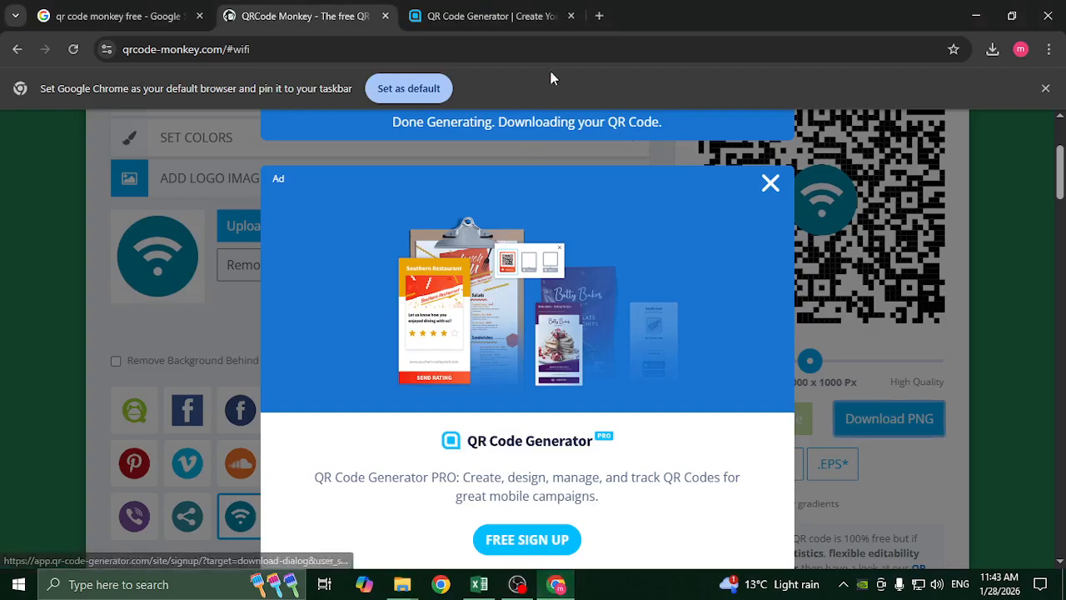
left_click(545, 16)
left_click(600, 15)
left_click(302, 51)
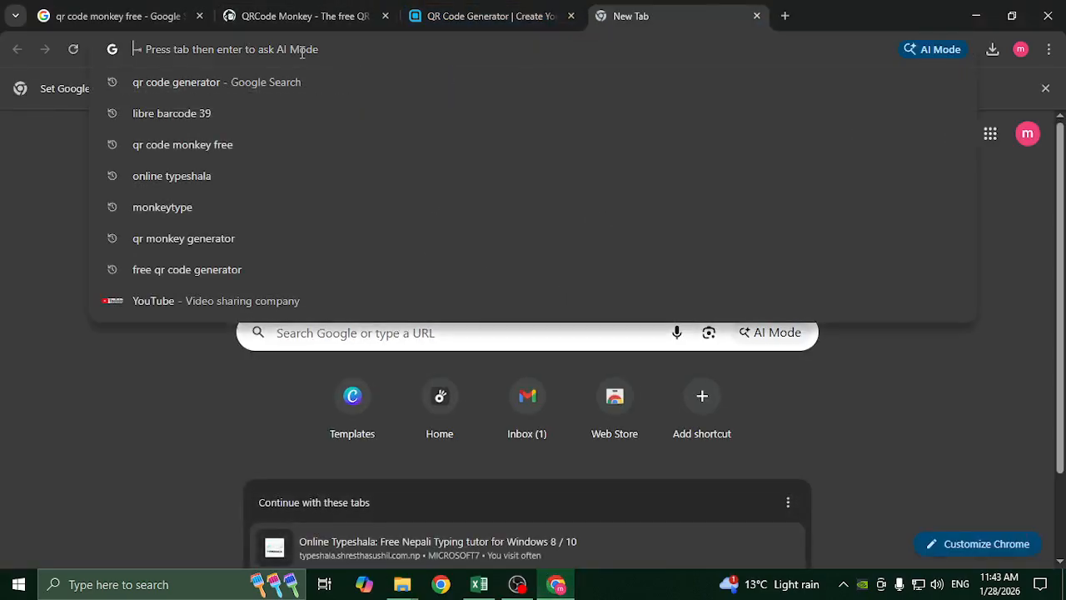
type("ca")
key("Return")
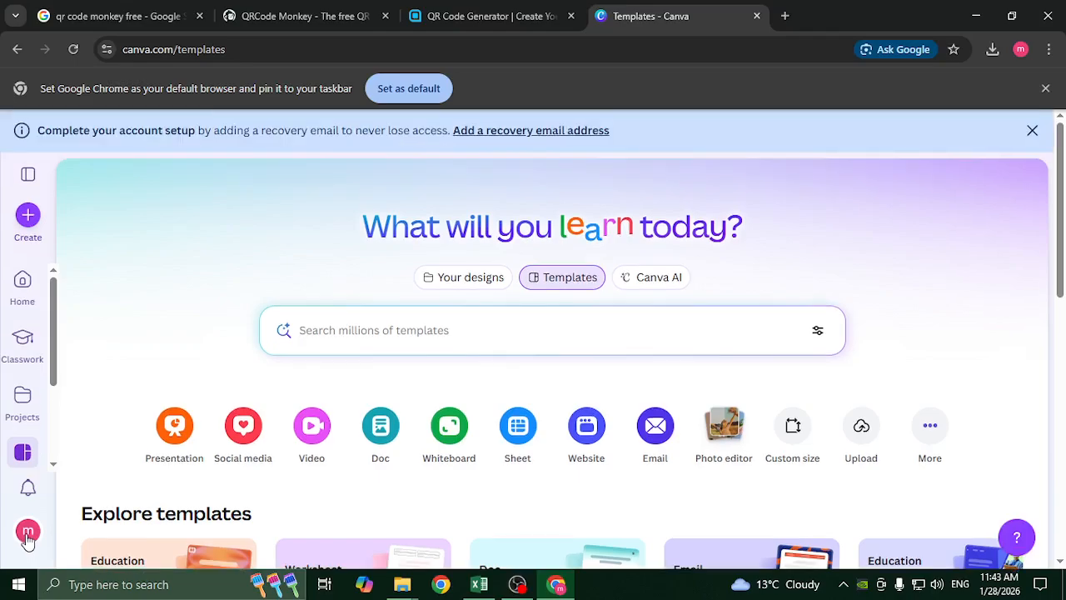
Search the Canva templates for "qr design"
left_click(28, 537)
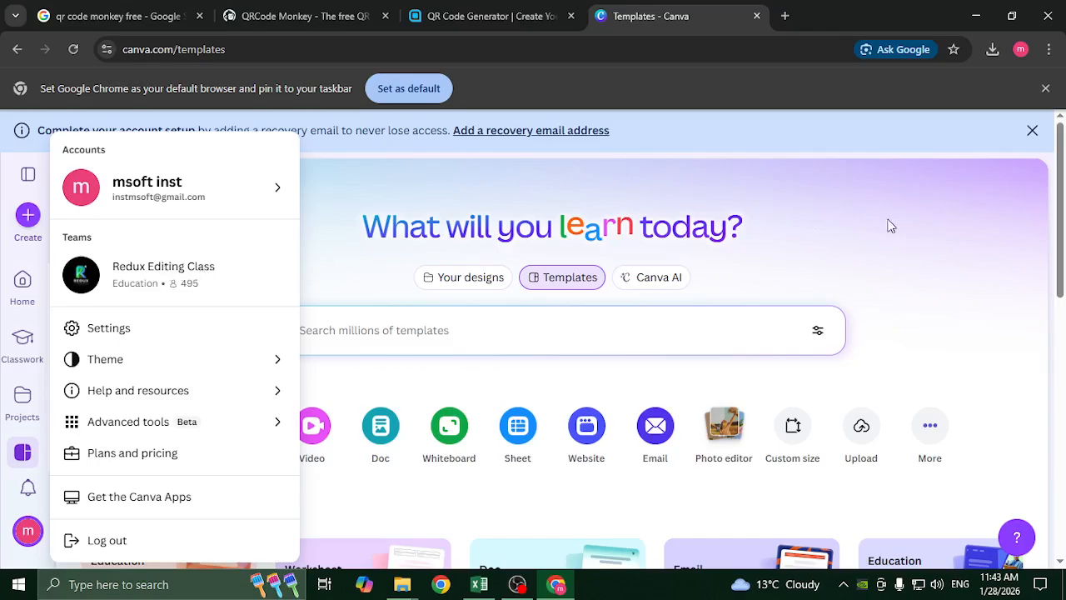
left_click(381, 329)
left_click(400, 317)
type("qr")
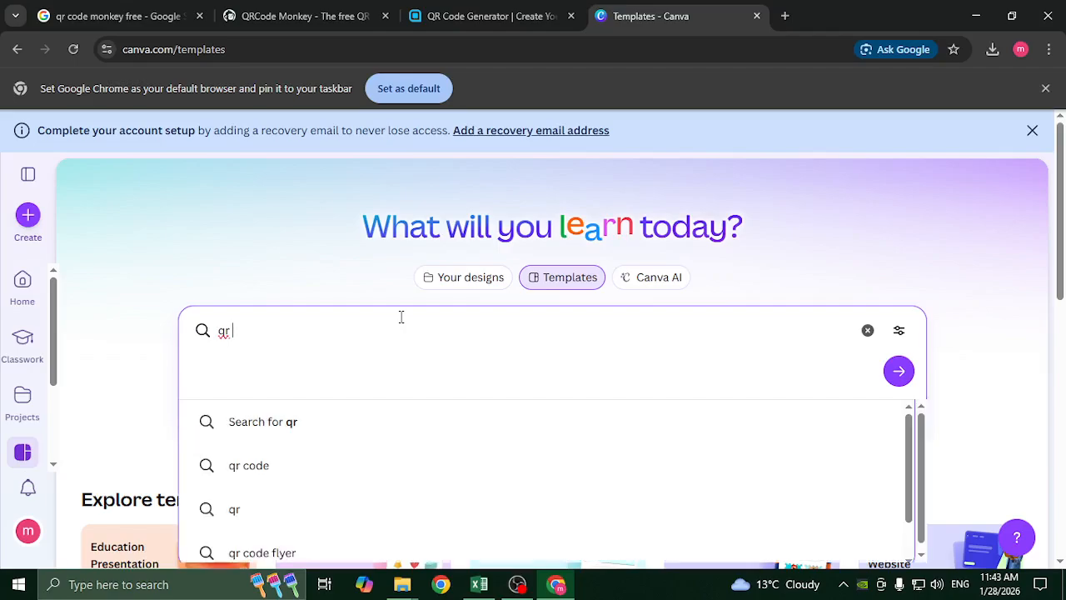
type(" des")
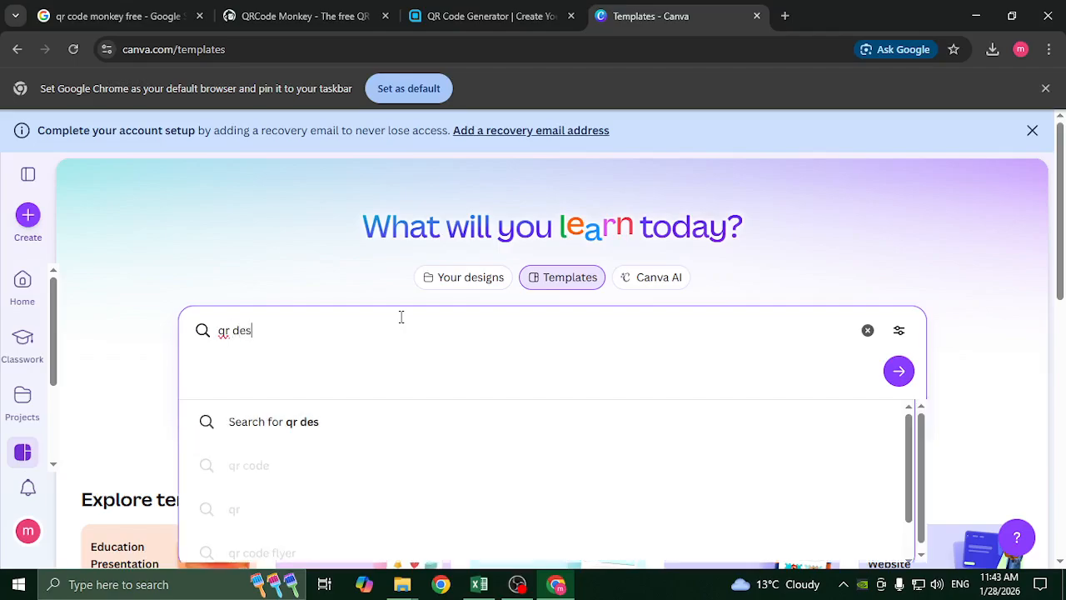
type("ign")
key("Return")
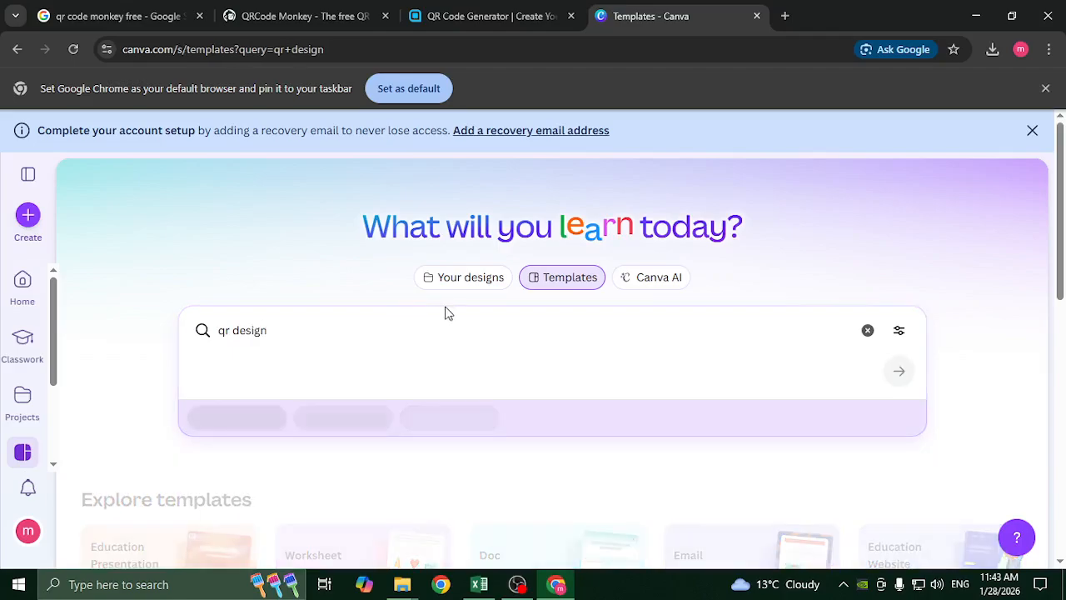
Browse the QR design templates for a layout suitable for the Wi-Fi code, comparing their QR code placement areas
scroll(444, 313, "down", 2)
scroll(666, 375, "down", 3)
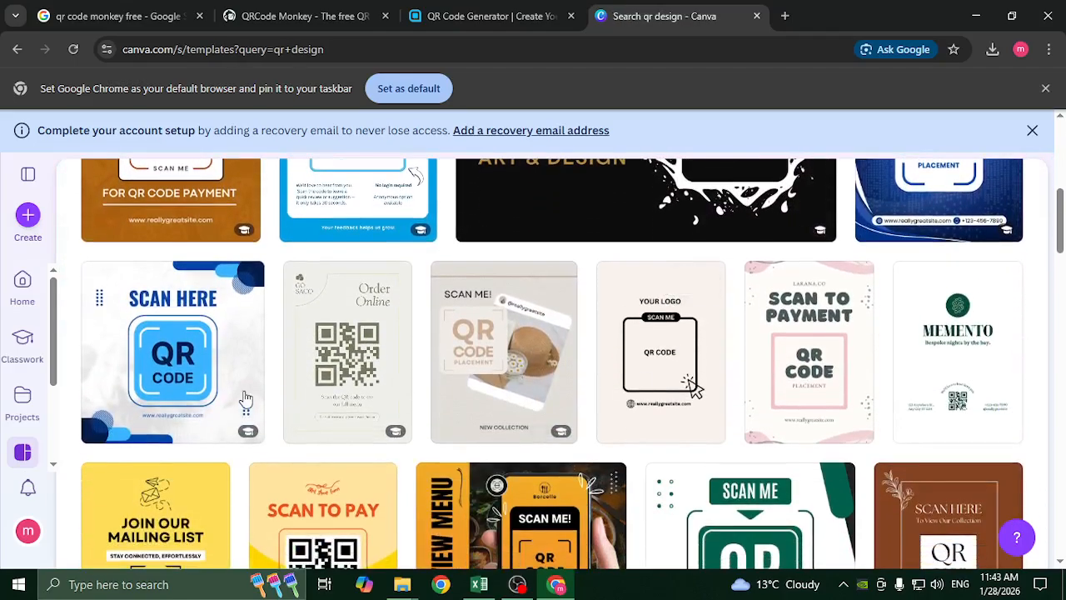
scroll(833, 333, "up", 2)
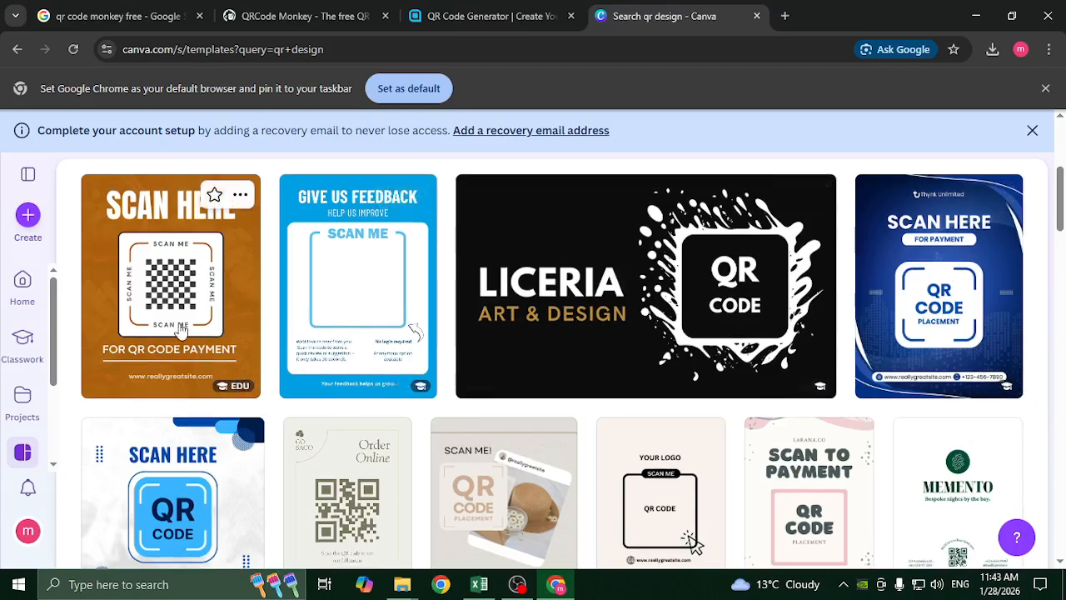
scroll(500, 375, "down", 2)
scroll(391, 385, "down", 3)
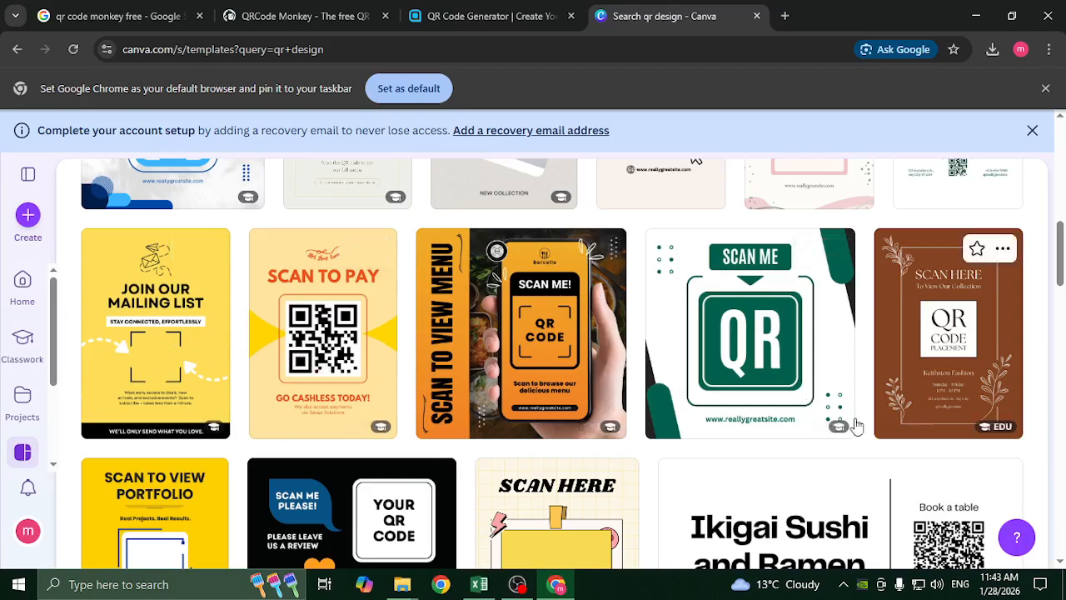
scroll(321, 379, "up", 4)
scroll(320, 379, "down", 3)
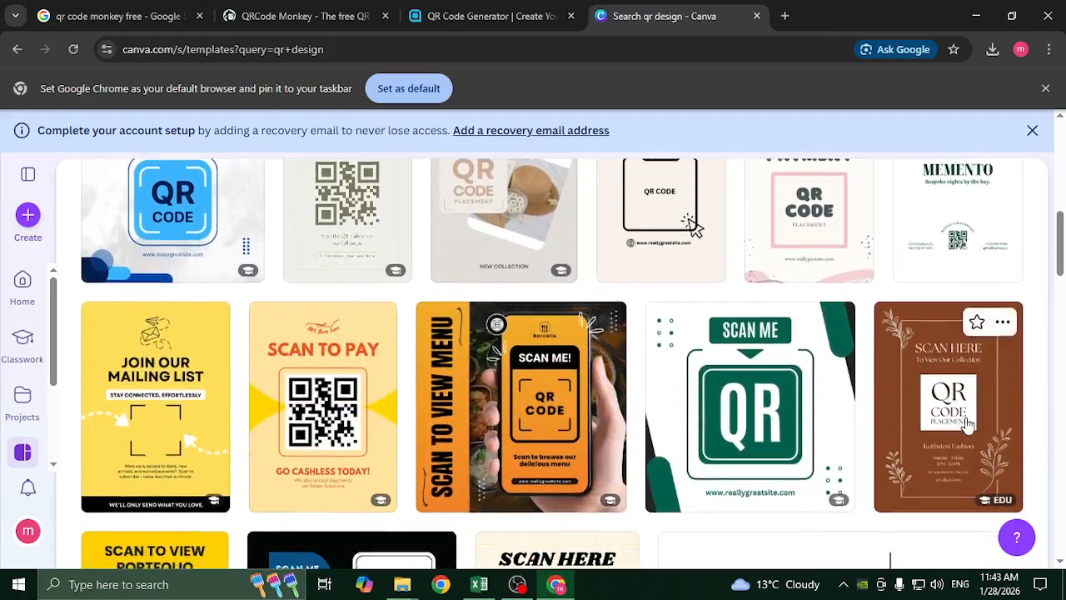
scroll(966, 416, "down", 5)
scroll(949, 381, "up", 1)
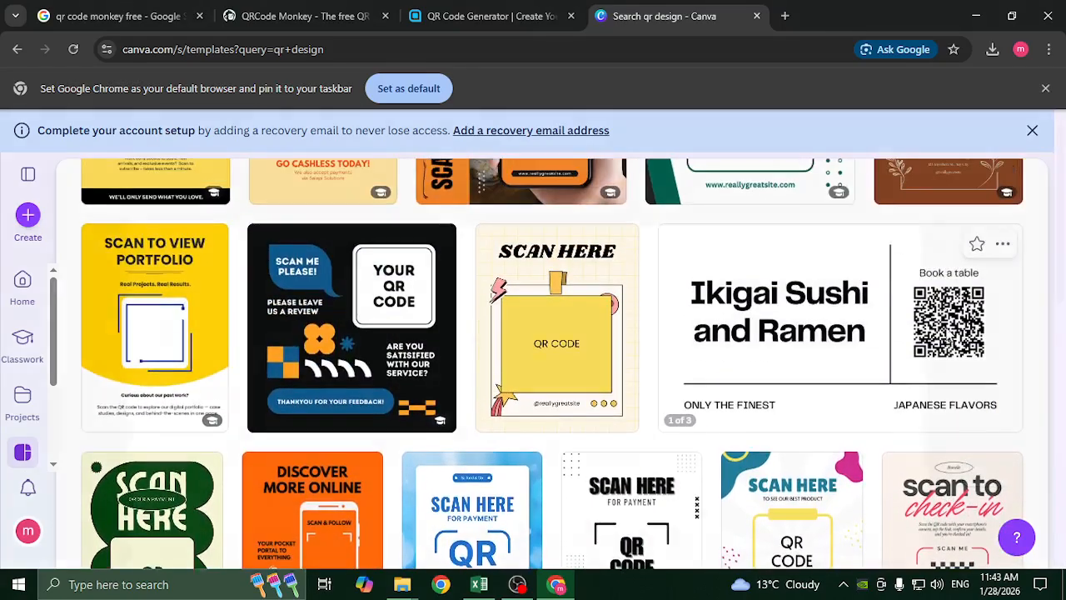
left_click(949, 381)
left_click(1023, 171)
scroll(1023, 171, "up", 2)
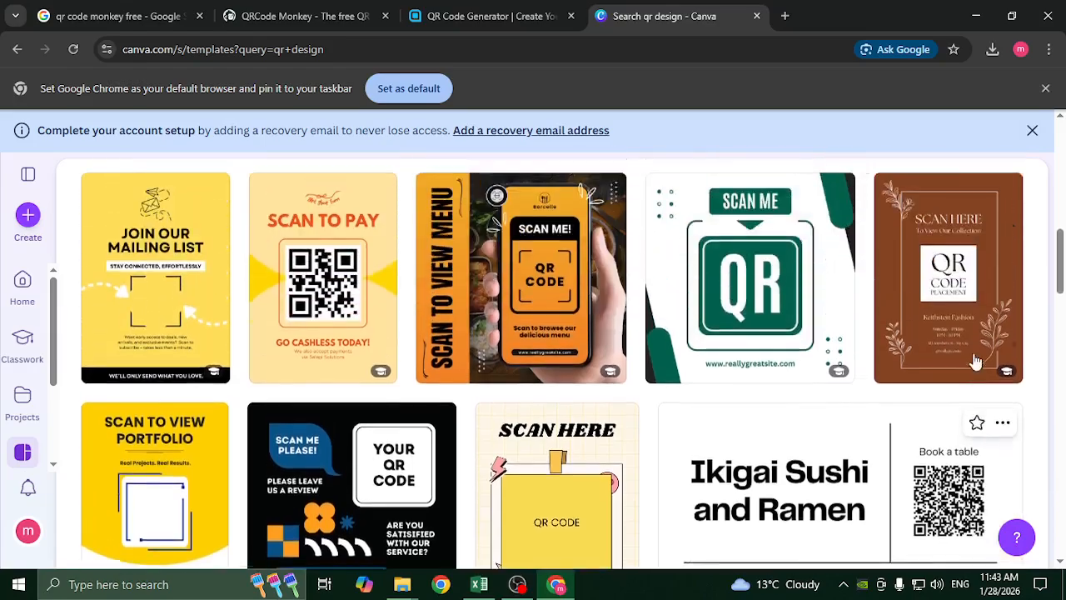
Open the Brown and White Minimalist Fashion Collection Scan QR Code Flyer template and start customizing it
left_click(949, 275)
scroll(211, 467, "down", 1)
scroll(212, 468, "down", 5)
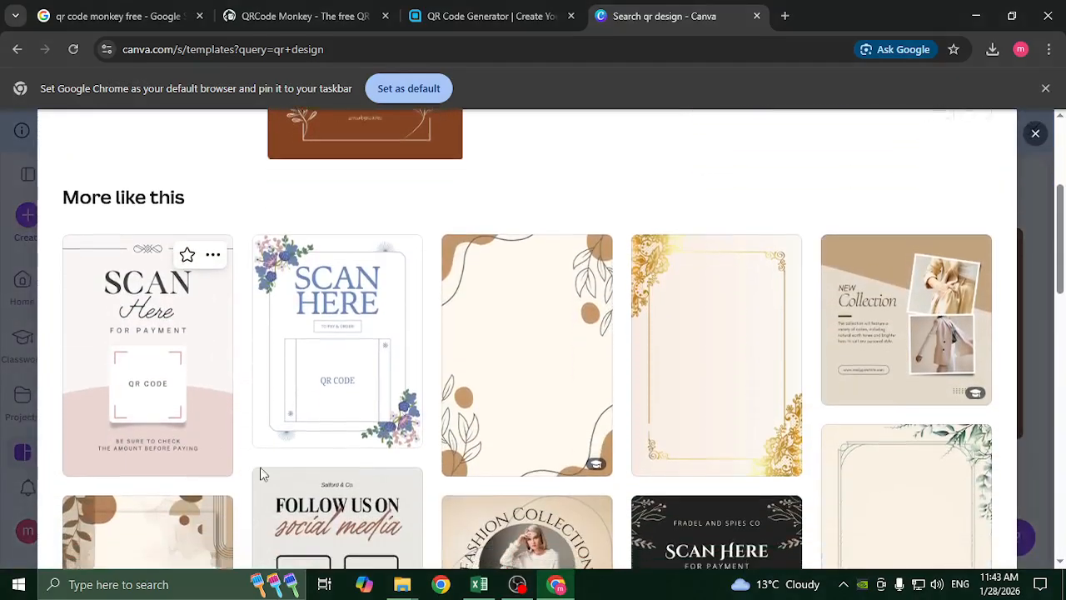
scroll(866, 398, "down", 5)
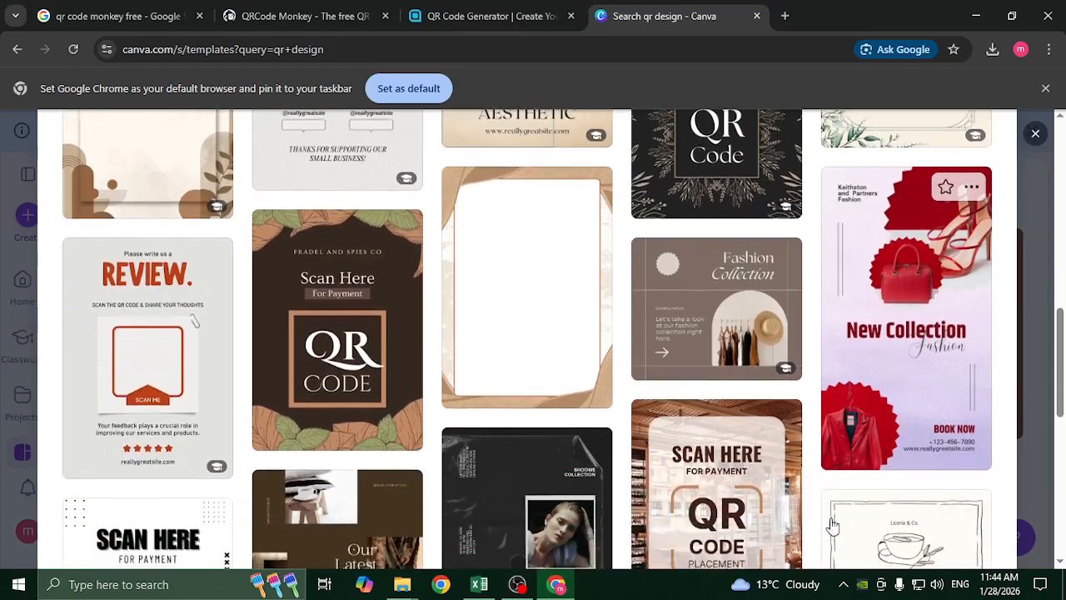
scroll(562, 487, "up", 1)
scroll(563, 487, "up", 9)
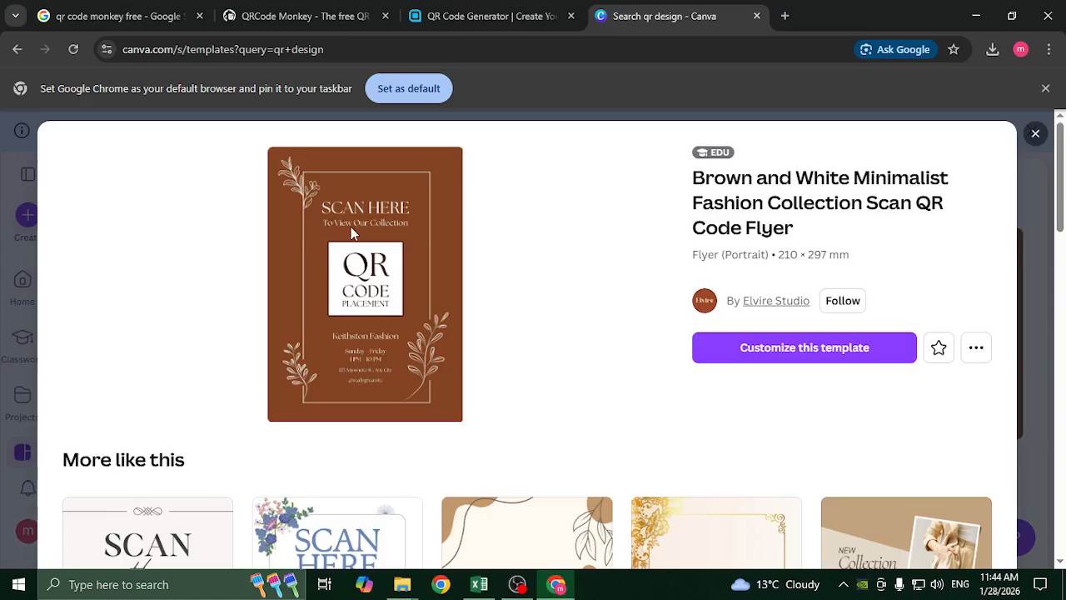
left_click(820, 357)
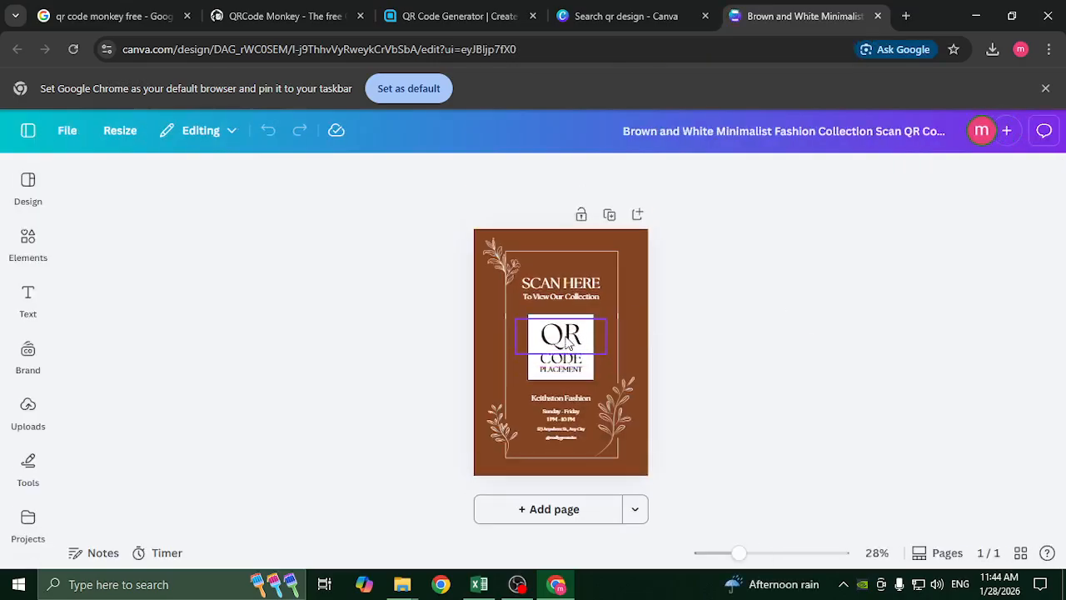
Delete the "QR", "CODE" and "PLACEMENT" placeholder texts from the flyer's white square
left_click(562, 337)
key("Delete")
left_click(561, 356)
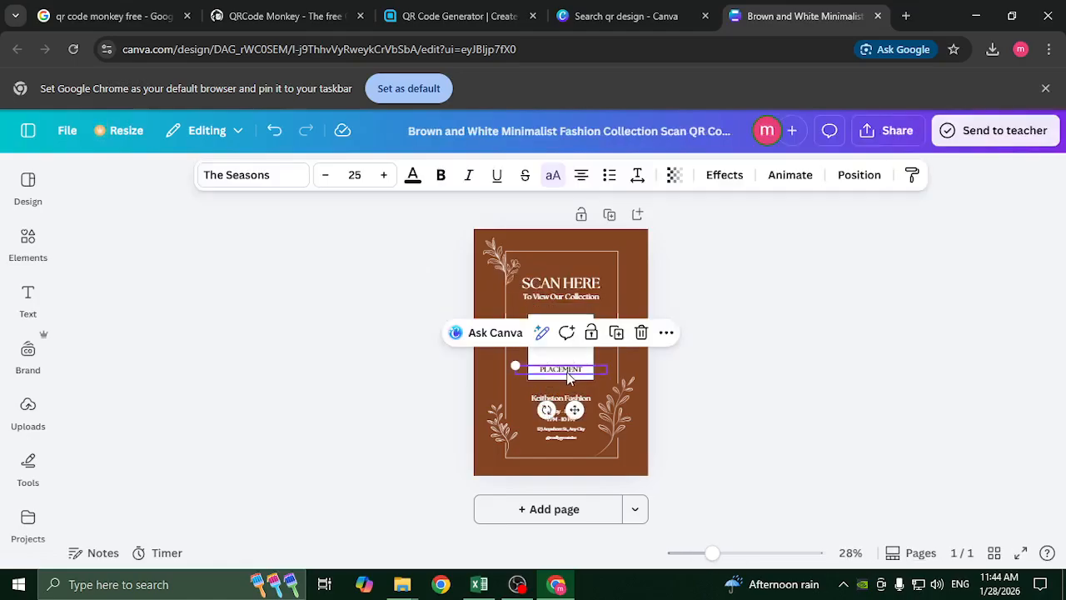
key("Delete")
Insert the qr-code image from the Downloads folder into the flyer, shrink it and position it over the white square
left_click(975, 15)
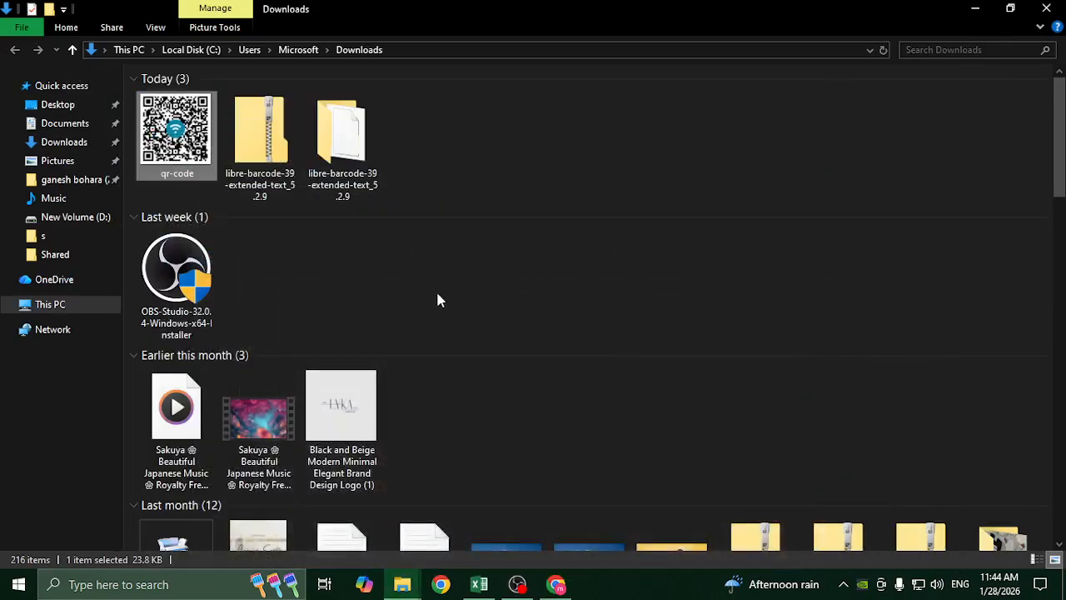
left_click_drag(181, 143, 603, 369)
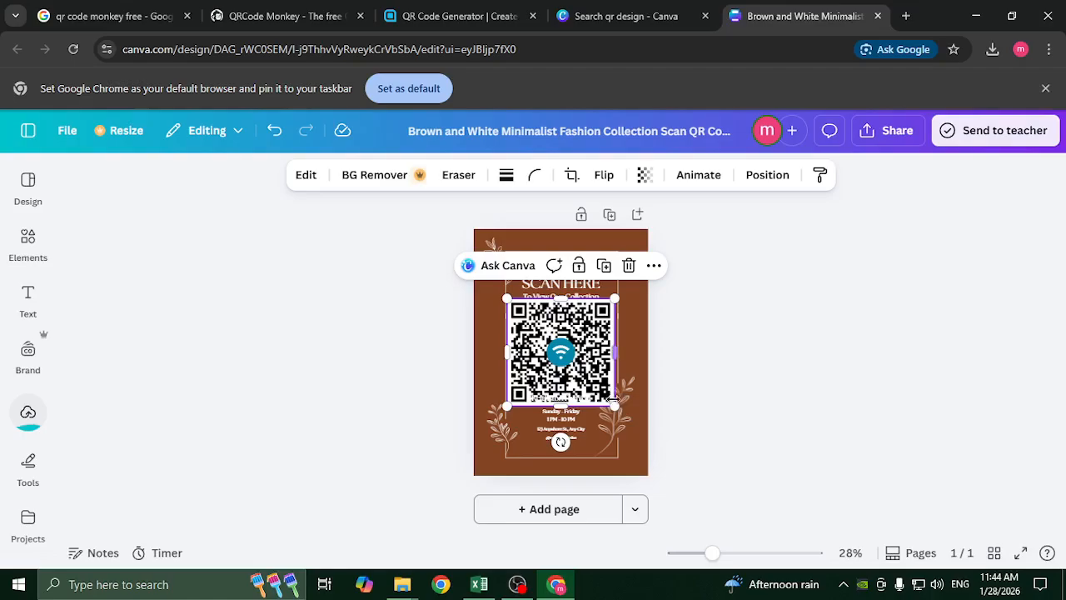
left_click_drag(618, 408, 583, 366)
scroll(594, 365, "up", 3)
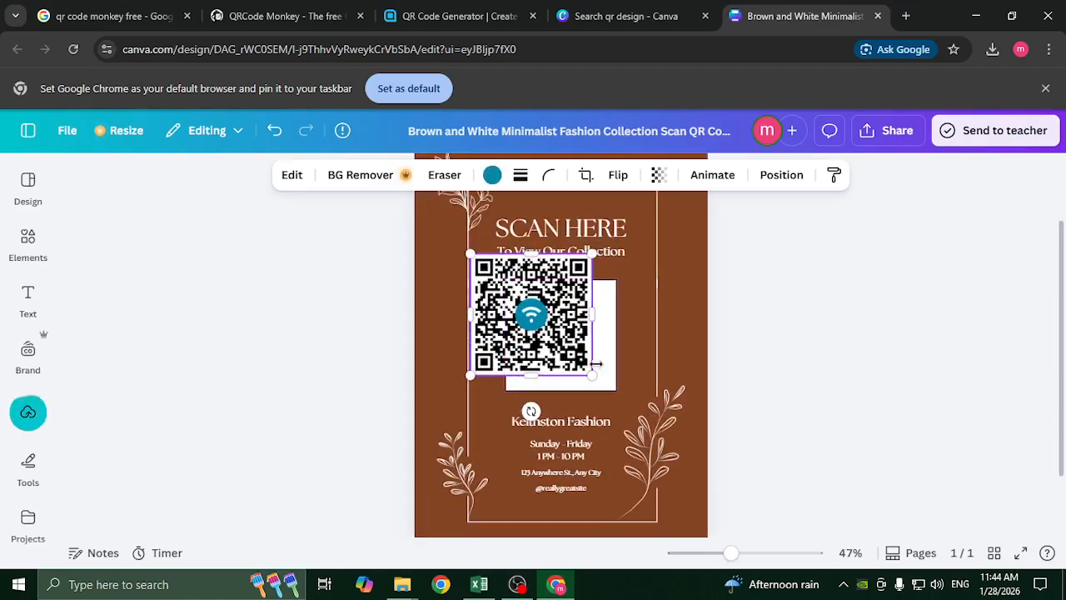
left_click_drag(533, 307, 561, 318)
left_click(655, 407)
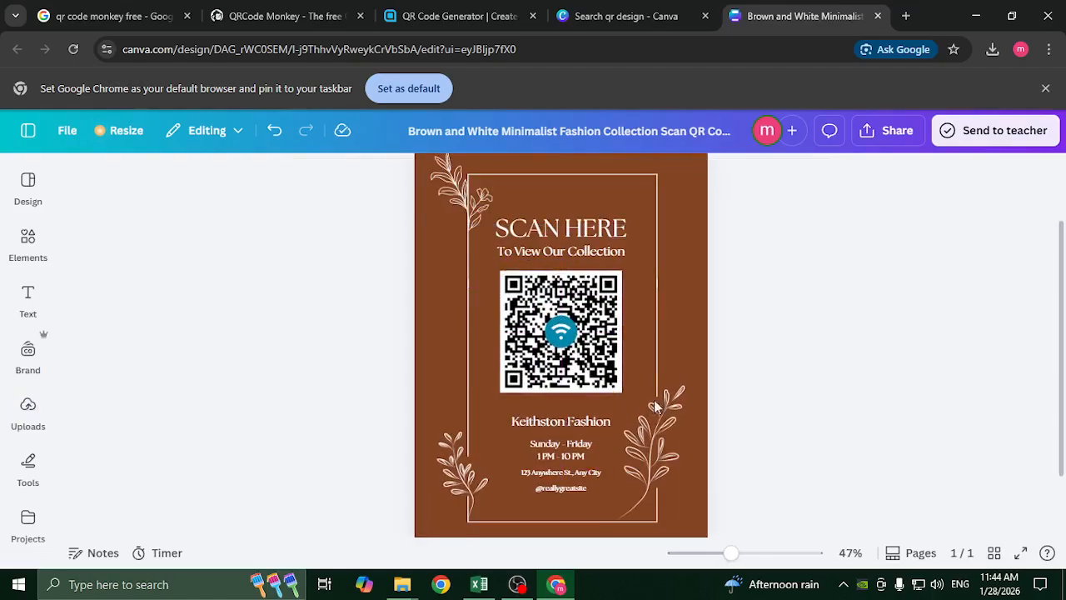
Replace "Keithston Fashion" with "Microsoft Siliverlight Institue" and shift the opening hours text slightly down
double_click(546, 425)
type("Mi")
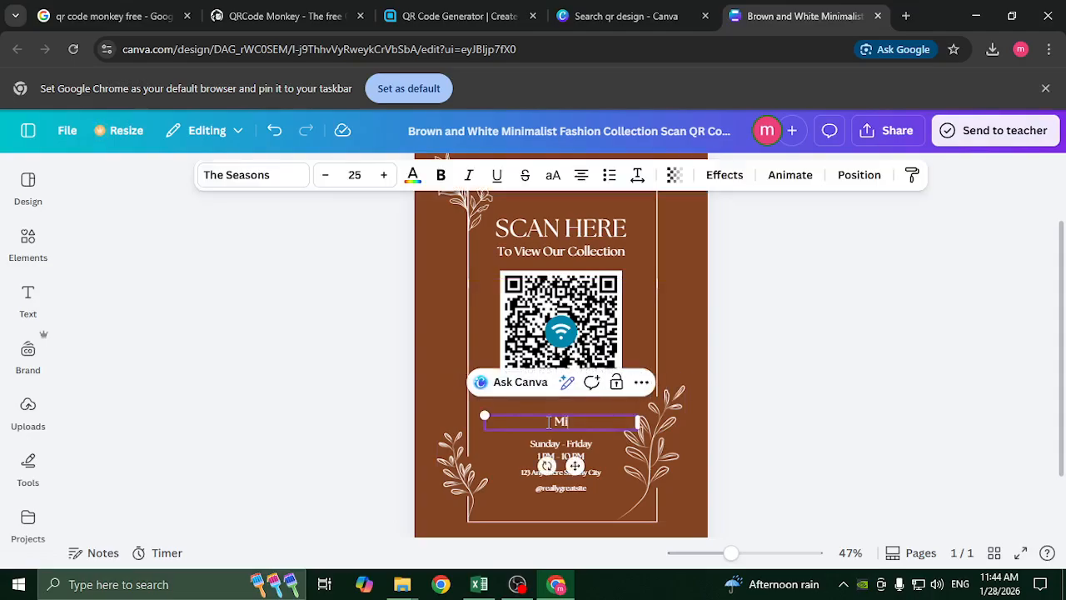
type("crosoft Silverlight")
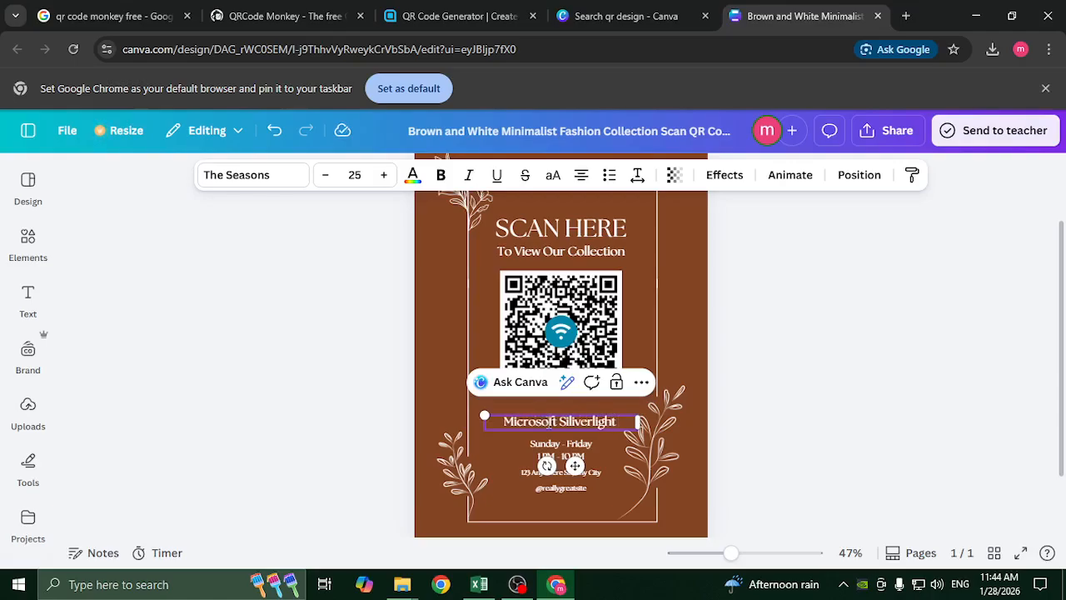
type(" Insti")
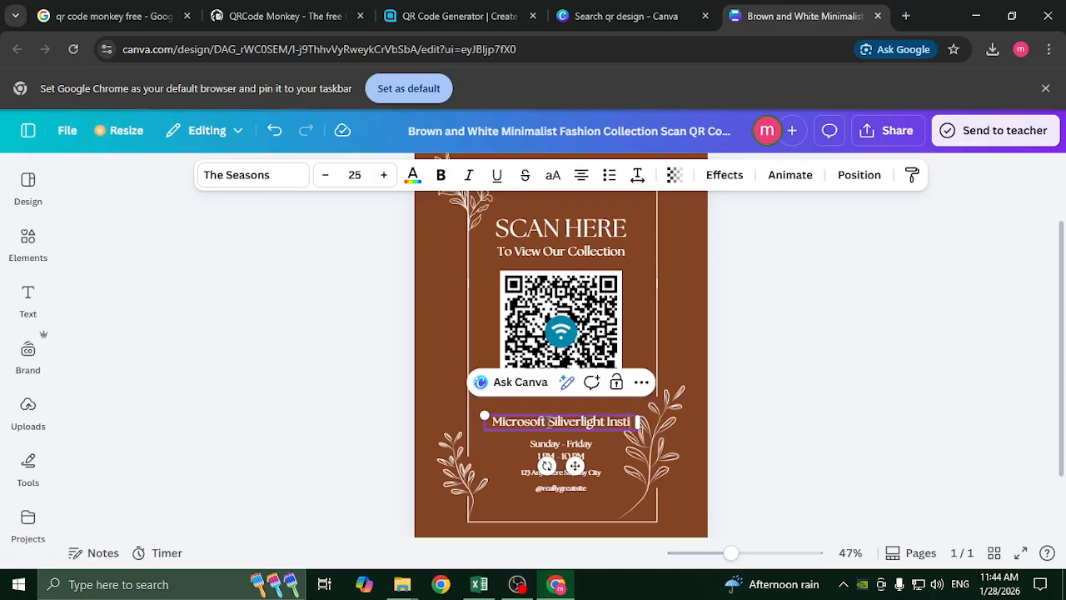
type("tue")
left_click(557, 457)
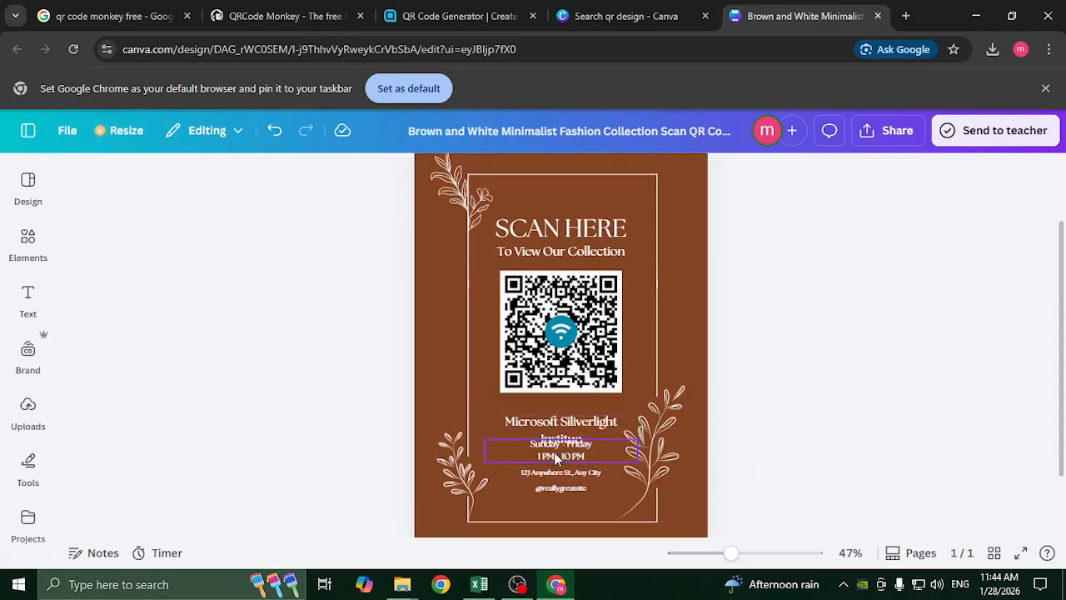
left_click(556, 457)
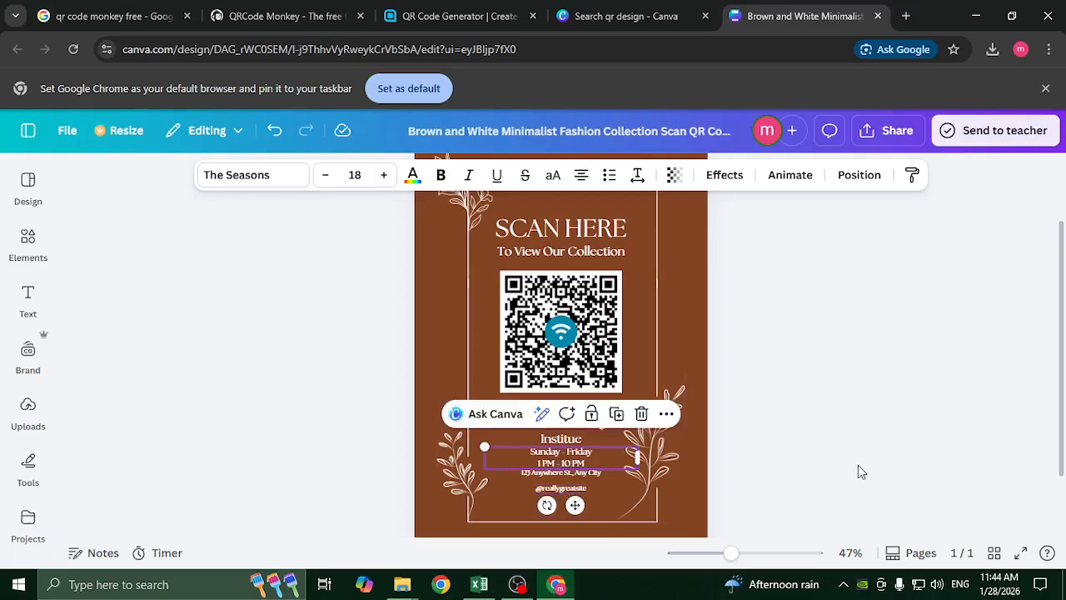
Replace the "To View Our Collection" subtitle with "free Wifi" and check the whole flyer
scroll(858, 465, "up", 2)
left_click(566, 329)
left_click(563, 331)
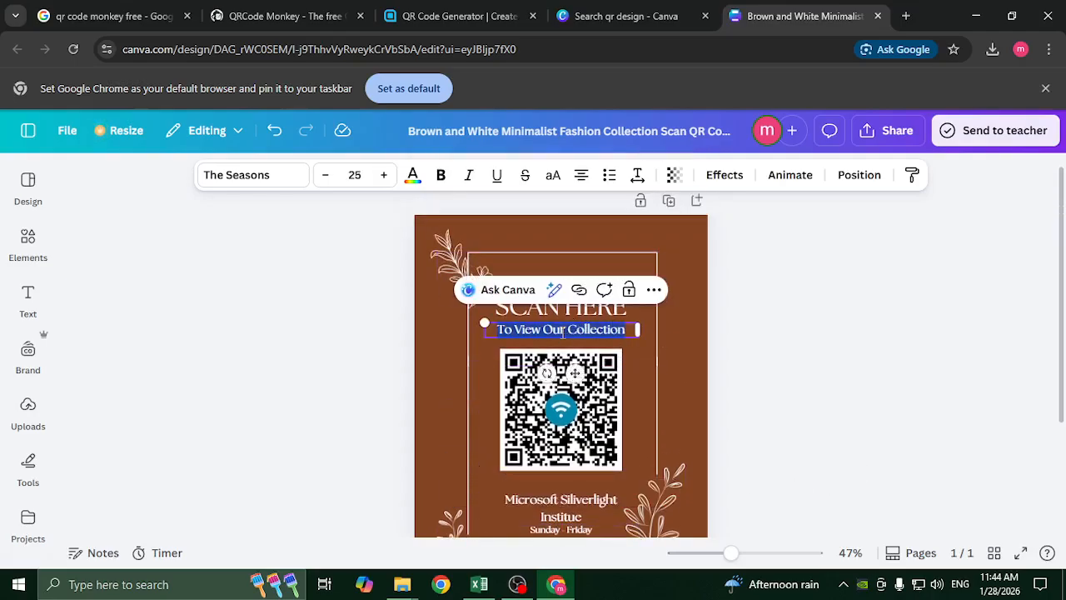
key("BackSpace")
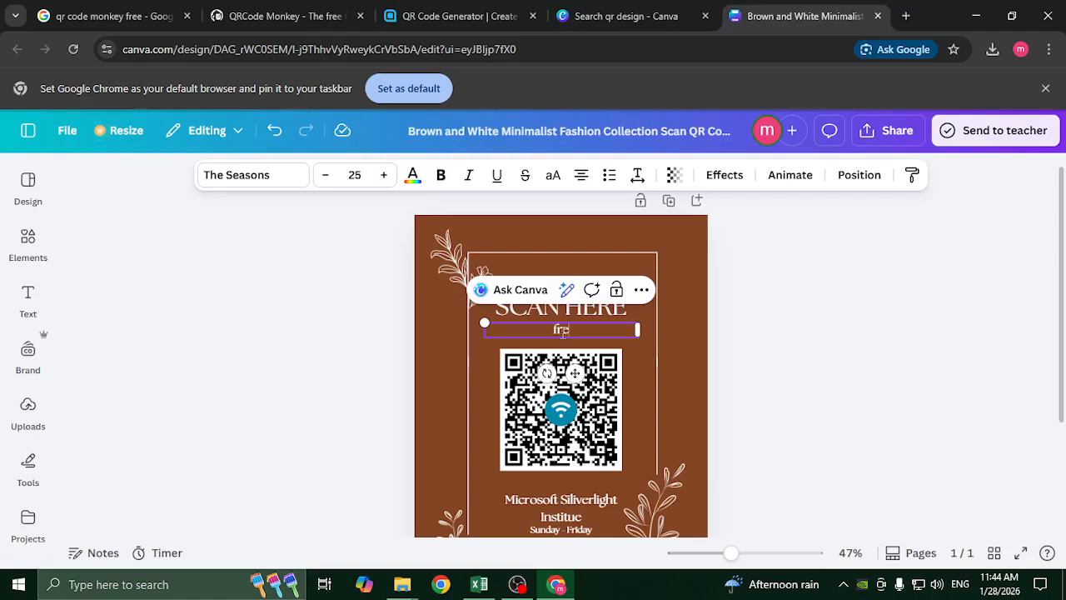
type("free Wifi")
left_click(820, 365)
scroll(828, 352, "down", 2)
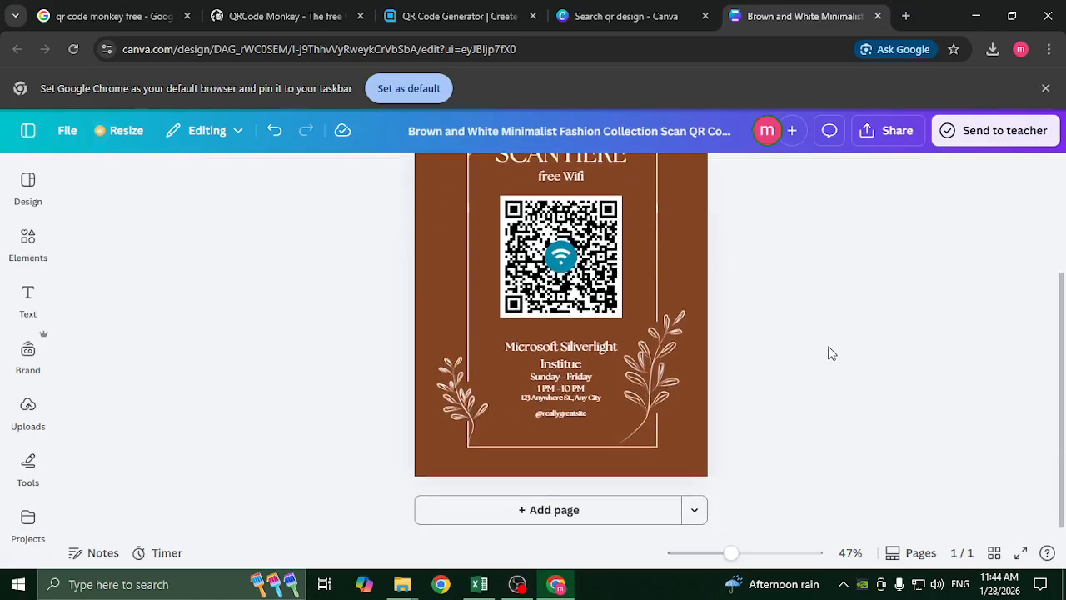
scroll(666, 376, "up", 2)
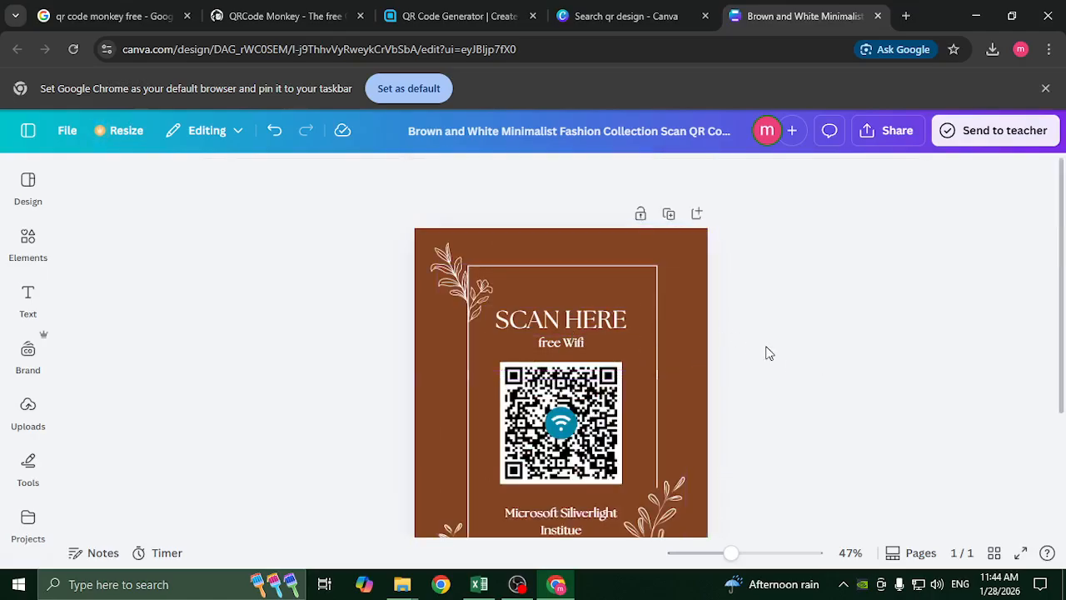
scroll(767, 352, "down", 1)
Download the finished flyer as a PNG and show the file in its folder
left_click(907, 130)
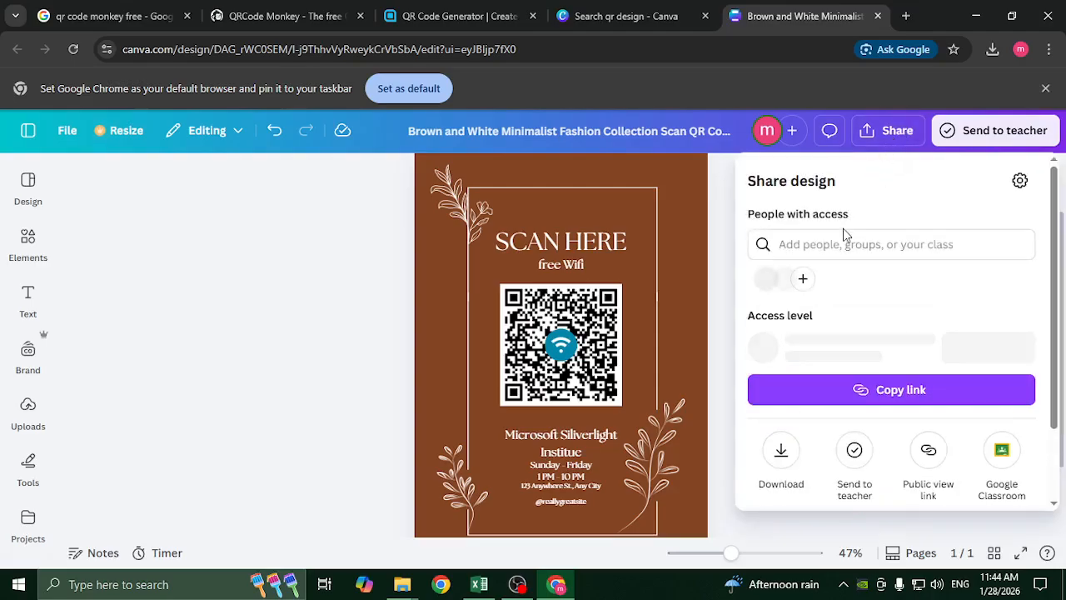
left_click(782, 456)
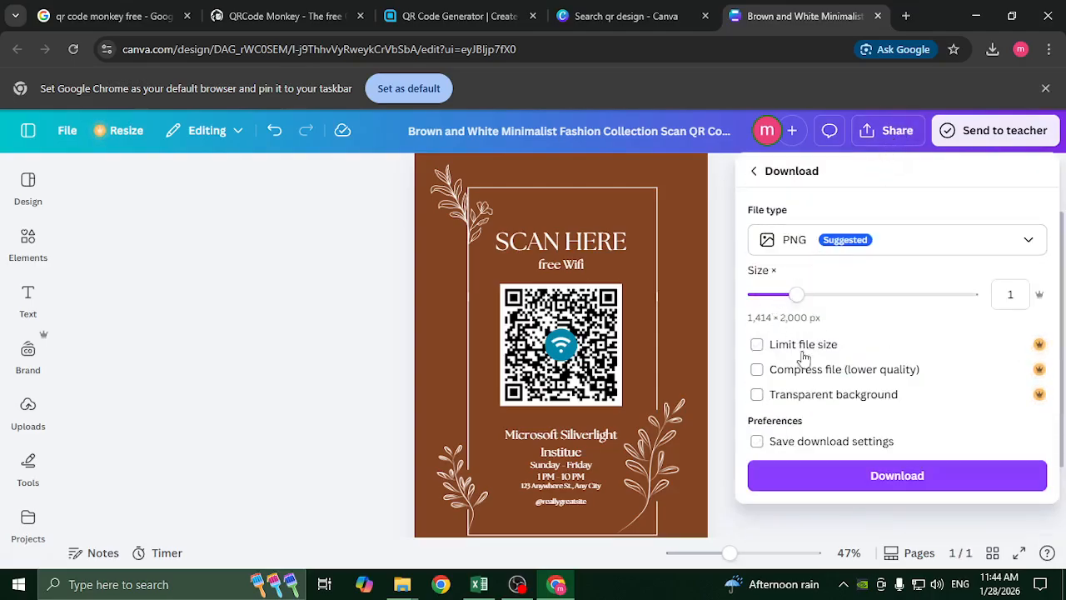
left_click(871, 476)
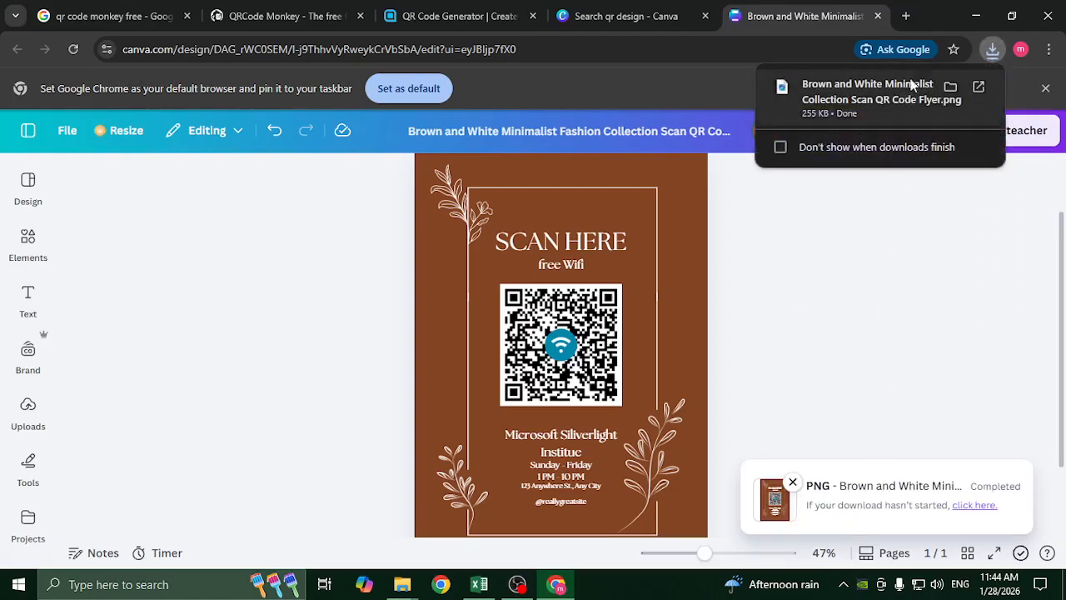
left_click(951, 86)
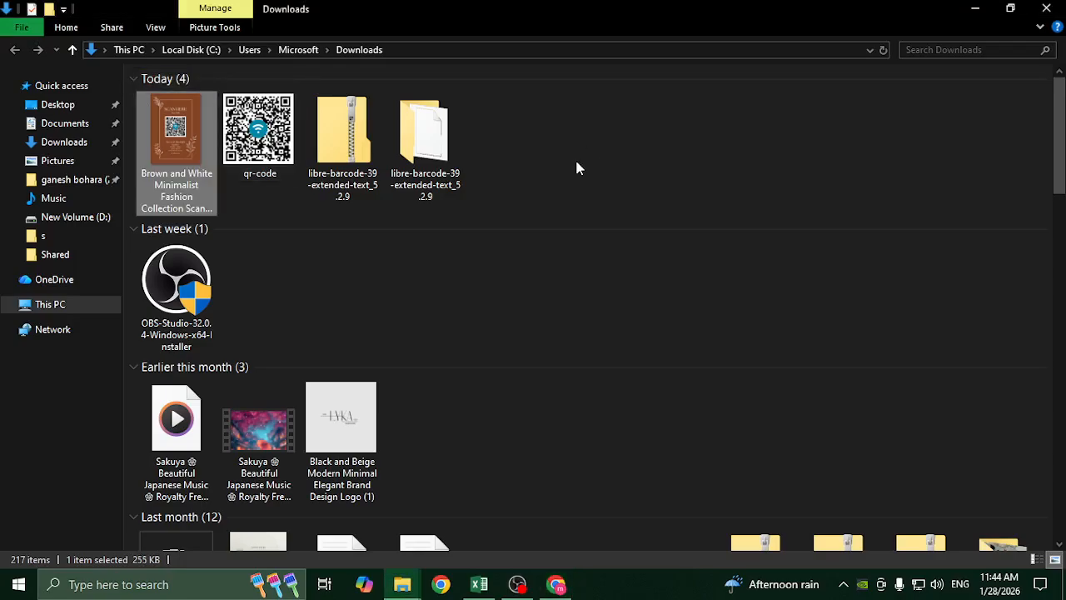
Open the downloaded flyer PNG from the Downloads folder, examine its QR code and text up close, and close the image
double_click(172, 155)
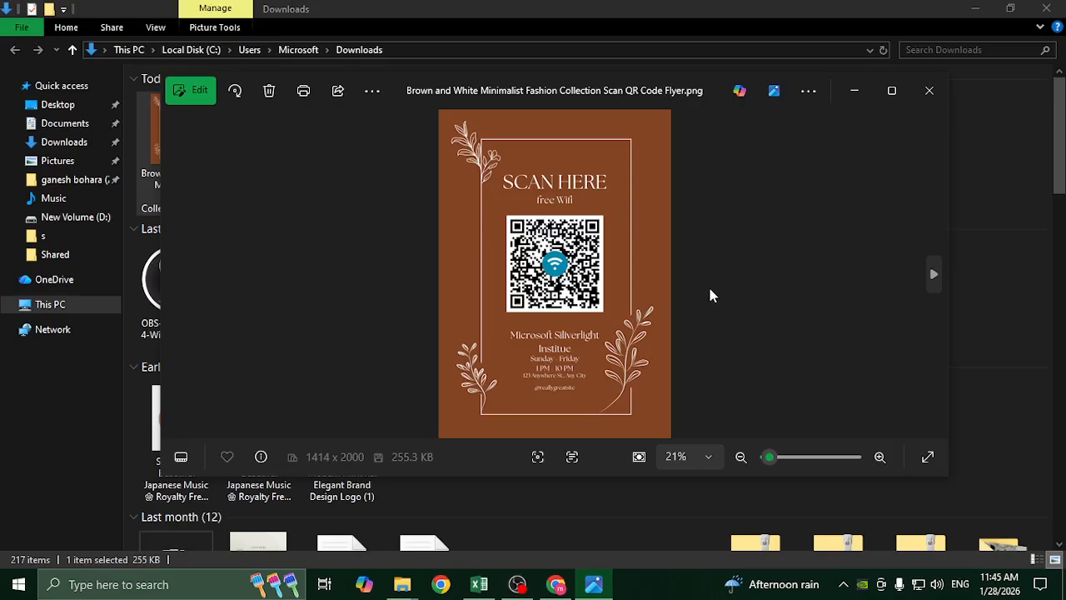
scroll(648, 324, "up", 1)
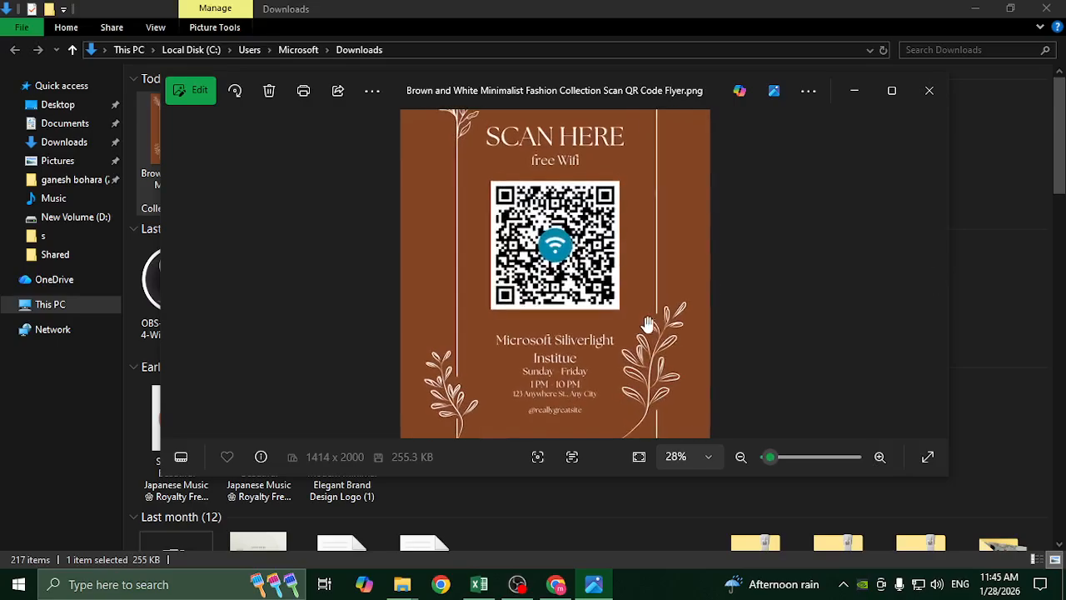
scroll(648, 325, "down", 1)
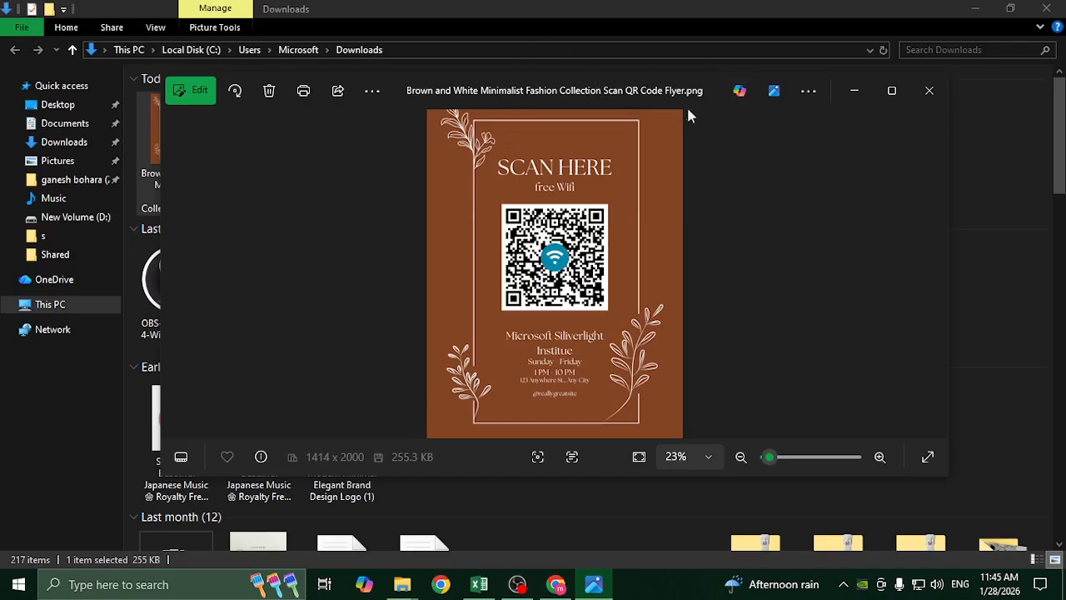
left_click(930, 90)
left_click(933, 179)
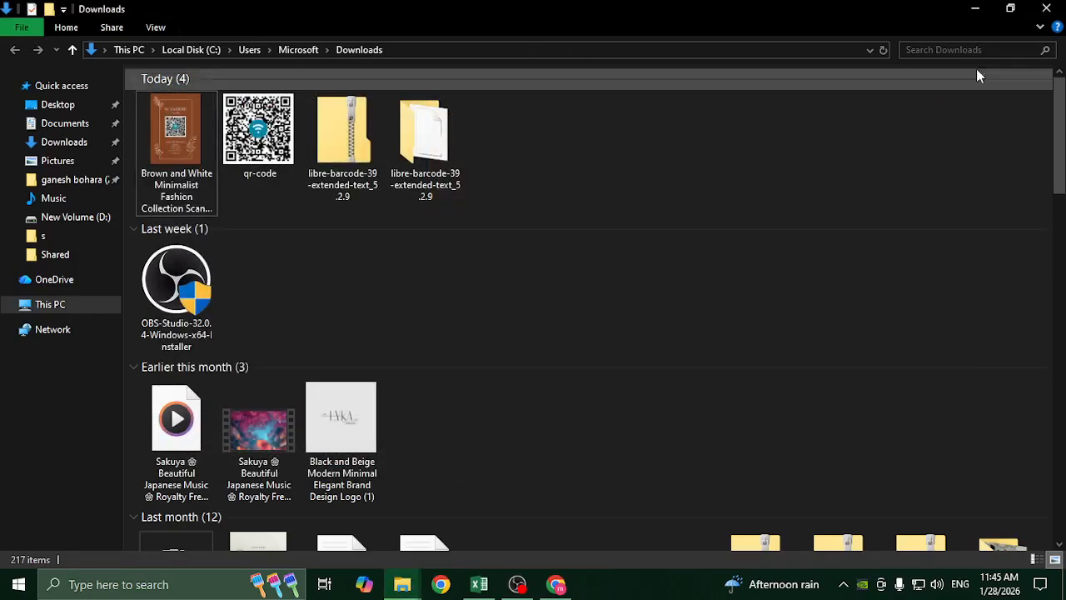
Close the Downloads folder window and minimize the browser to return to the desktop
left_click(1046, 9)
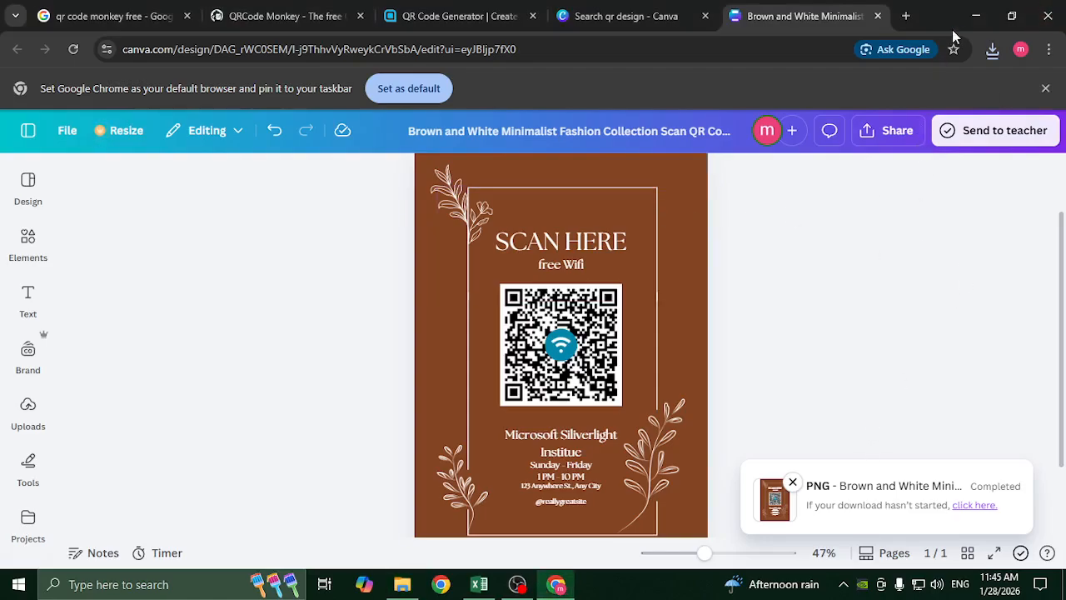
left_click(975, 17)
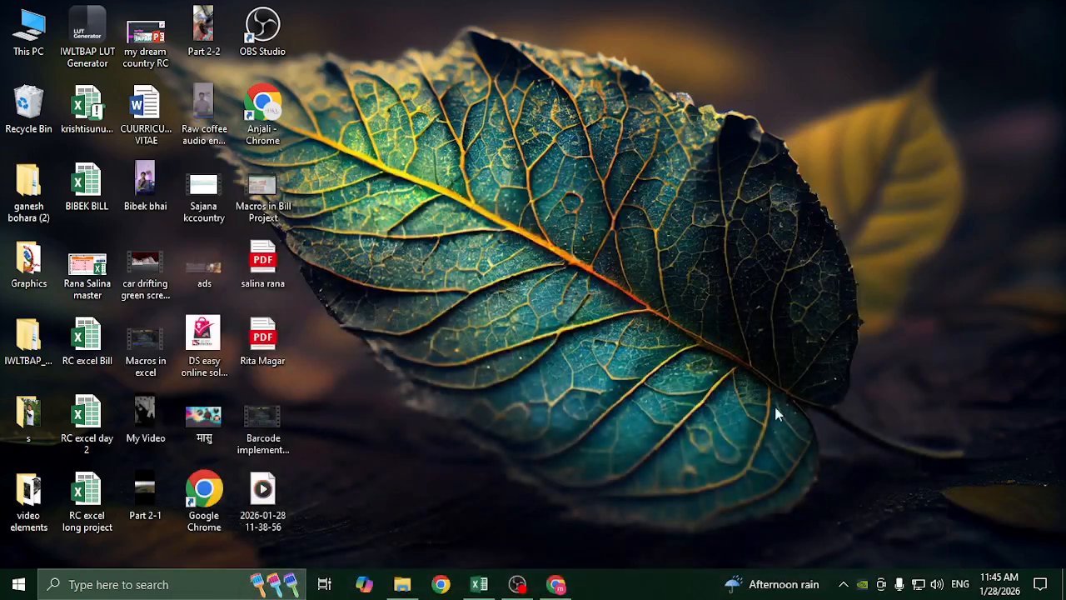
left_click(517, 584)
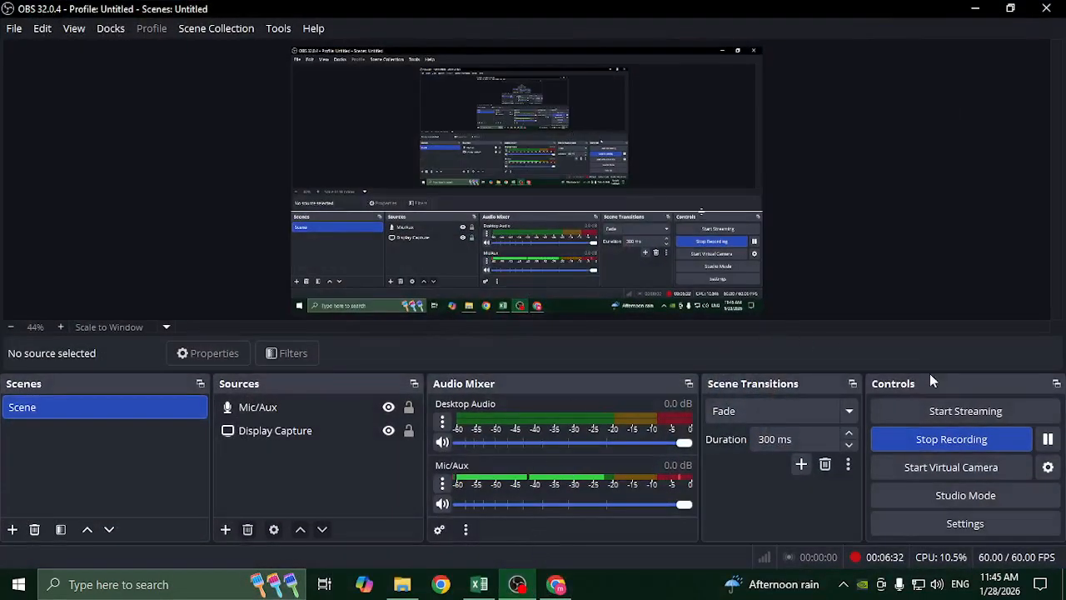